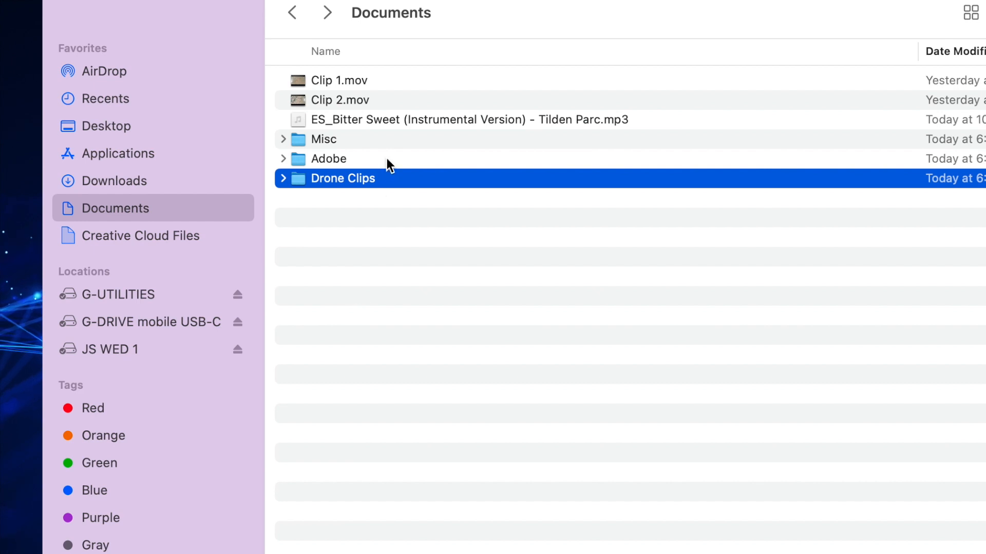
Step: Move Clip 1.mov and Clip 2.mov from Documents into the Drone Clips folder
click(362, 85)
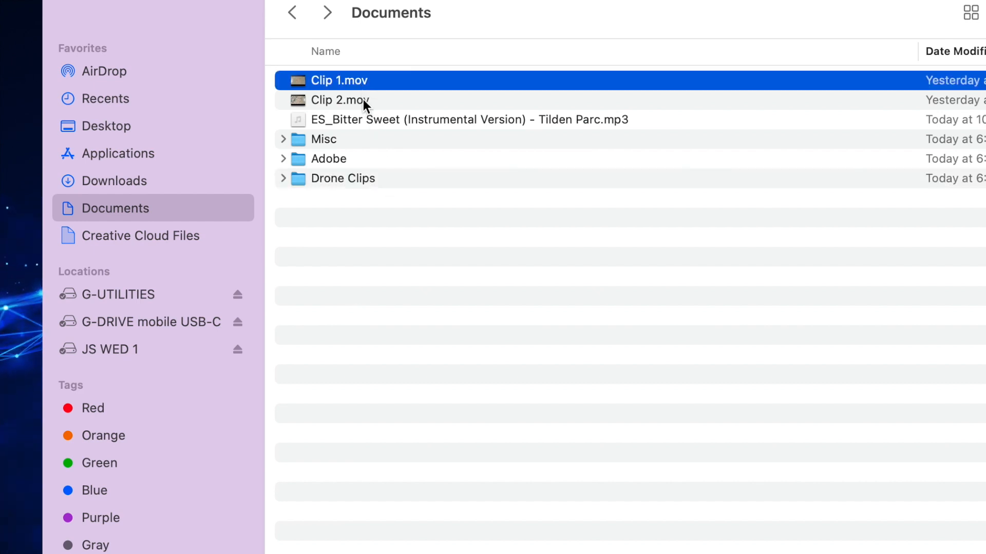
click(362, 100)
super+click(357, 80)
drag(357, 80, 343, 178)
Step: Create a folder named Music in Documents and move the ES_Bitter Sweet mp3 file into it
right_click(343, 216)
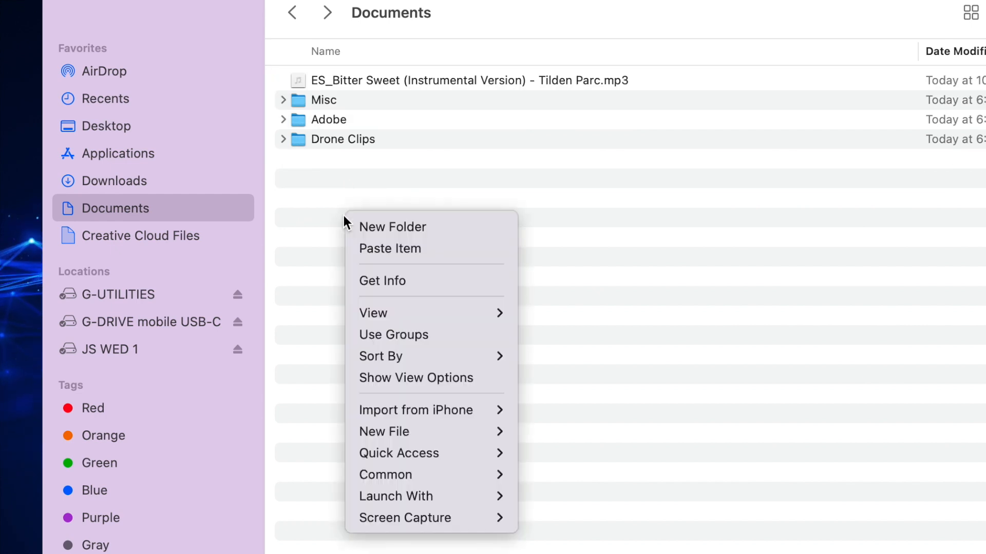
click(364, 229)
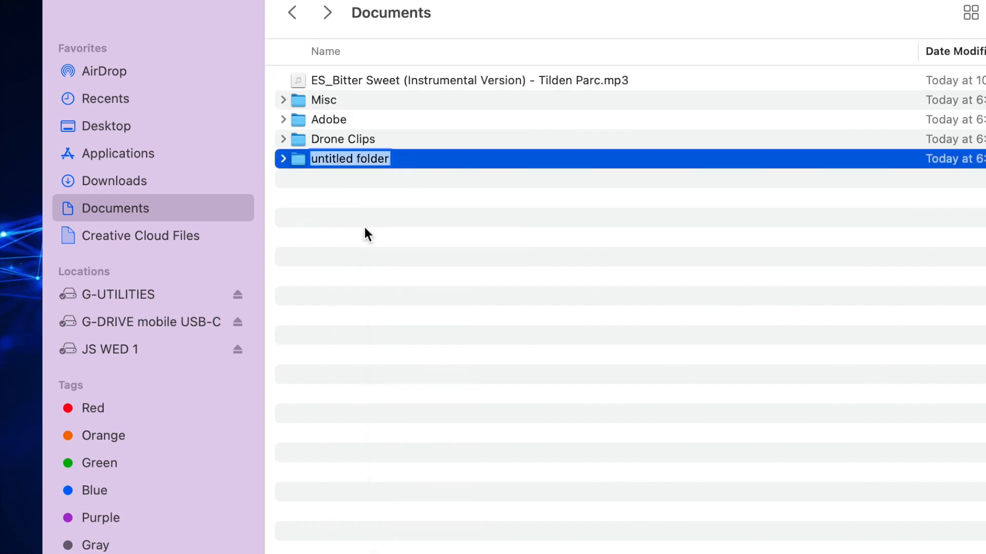
text(Music)
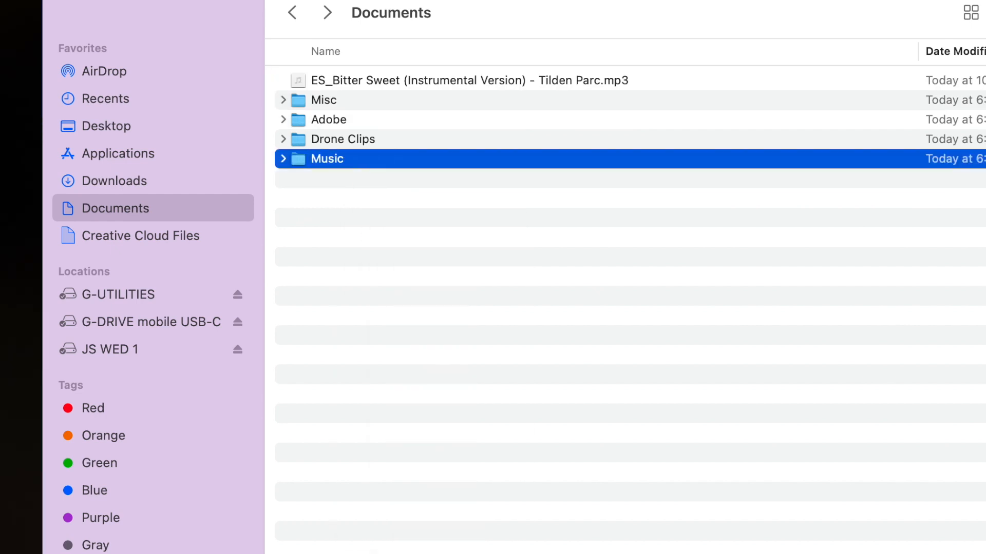
drag(385, 83, 334, 162)
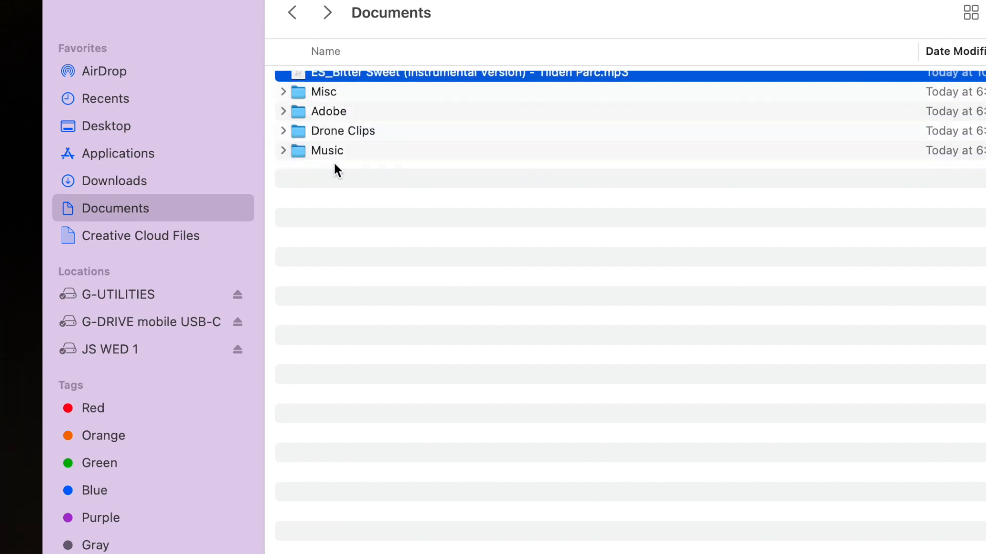
Step: Create a folder named Premiere Pro Beginner in Documents and move the Drone Clips and Music folders into it
right_click(342, 193)
click(378, 204)
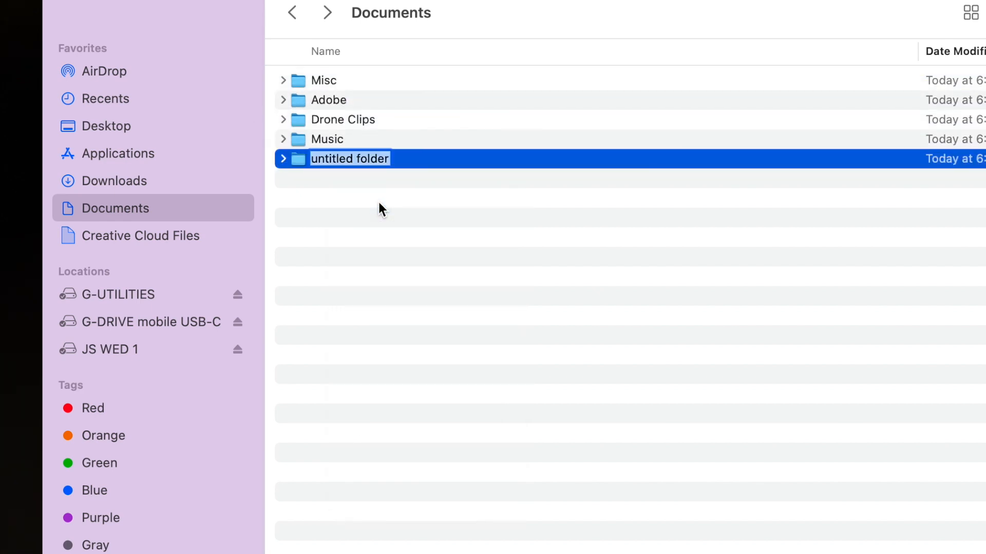
text(Premiere Pro Beginner)
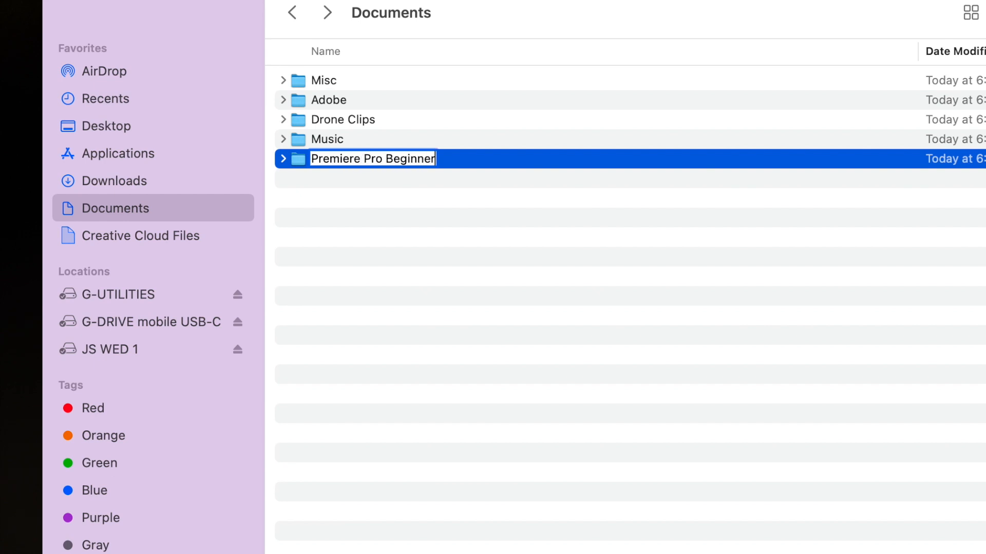
click(391, 120)
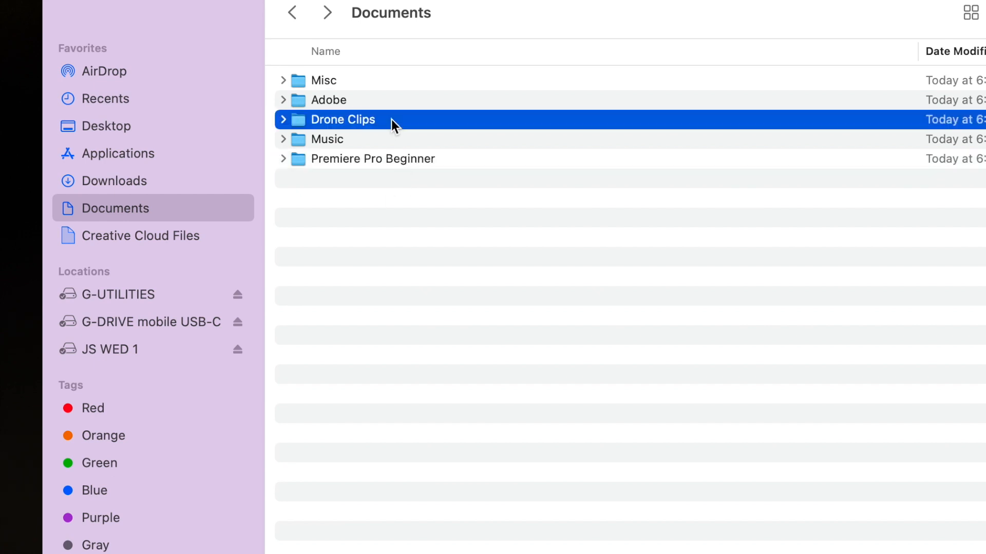
shift+click(385, 134)
drag(346, 118, 357, 157)
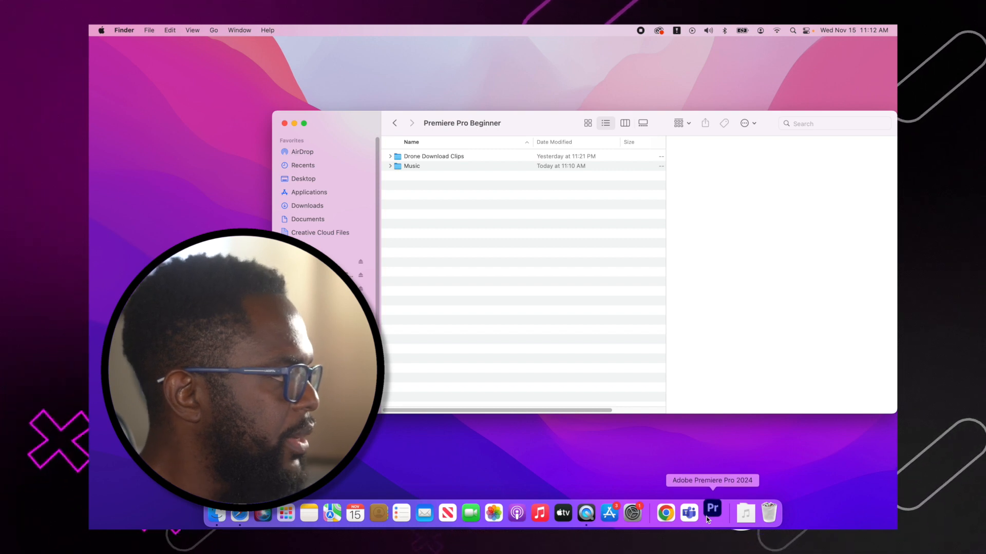
Step: Switch to Adobe Premiere Pro 2024 and start a new project named Youtube Drone Edit
click(706, 516)
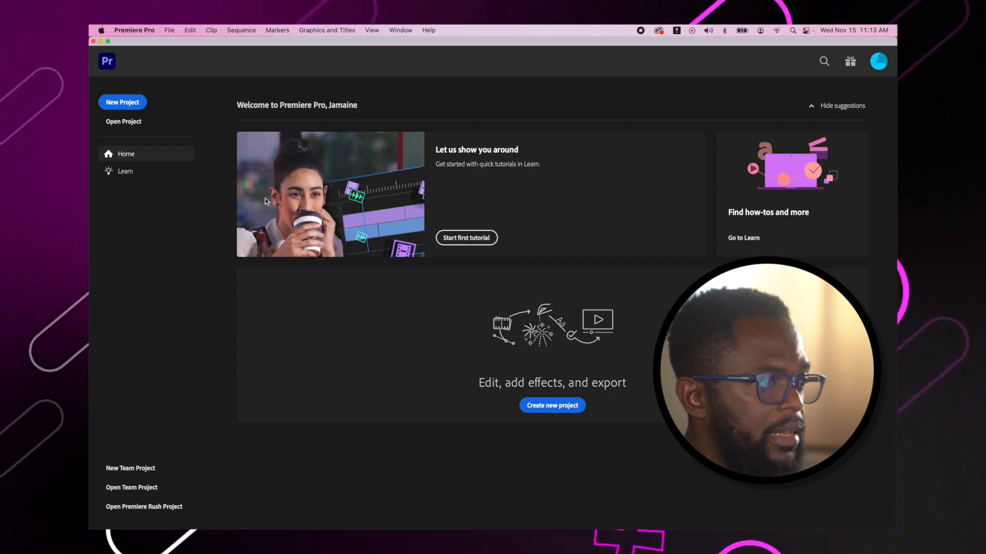
click(529, 406)
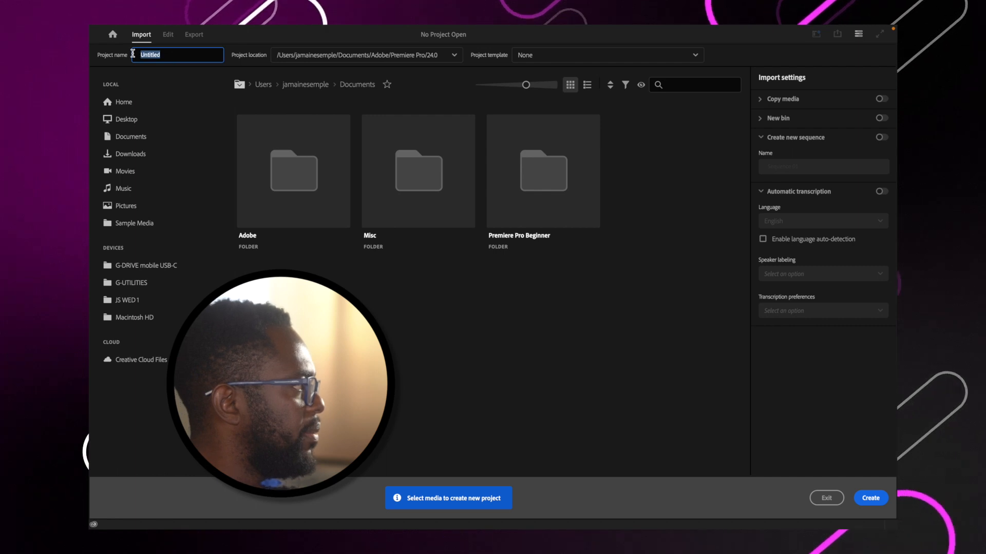
text(D)
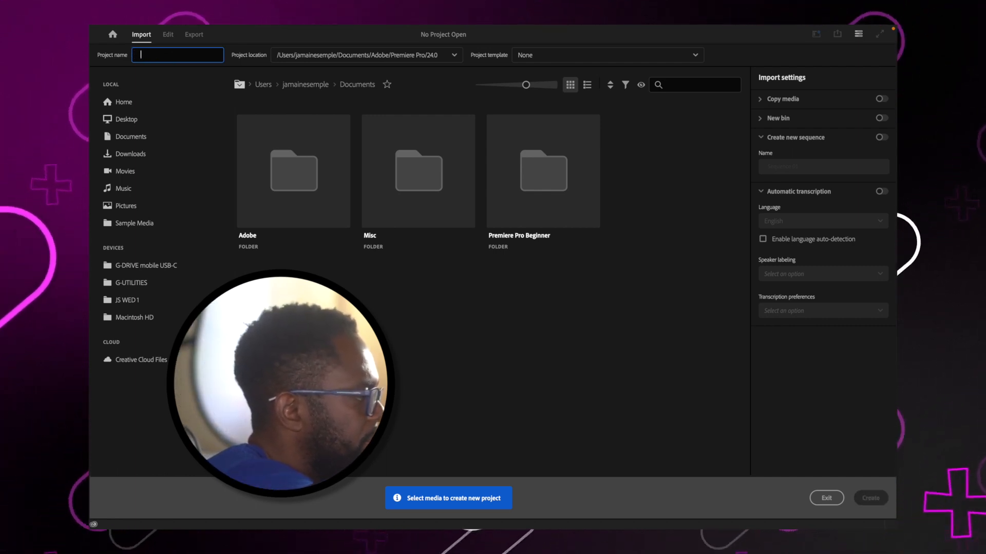
key(BackSpace)
text(Youtube D)
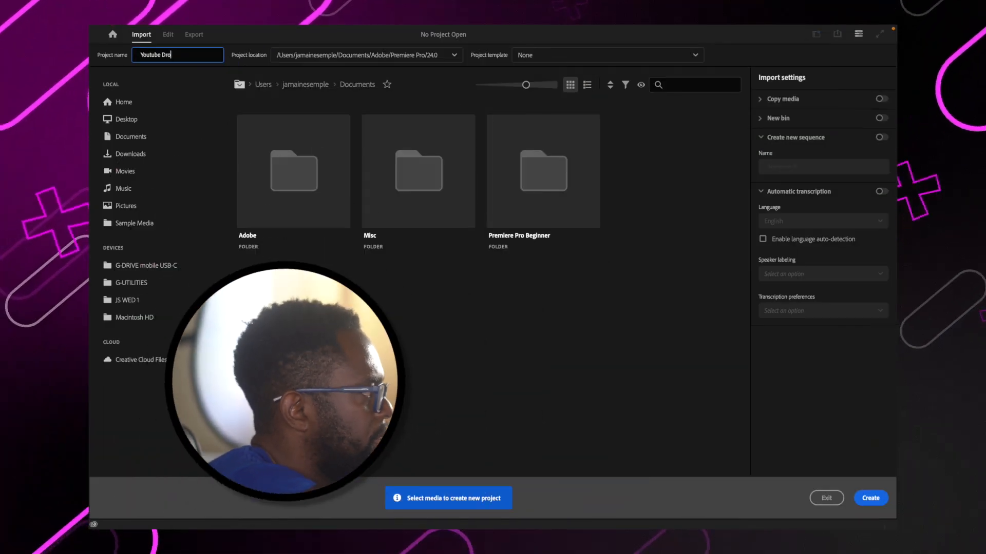
text(roe)
key(BackSpace)
text(ne Edit)
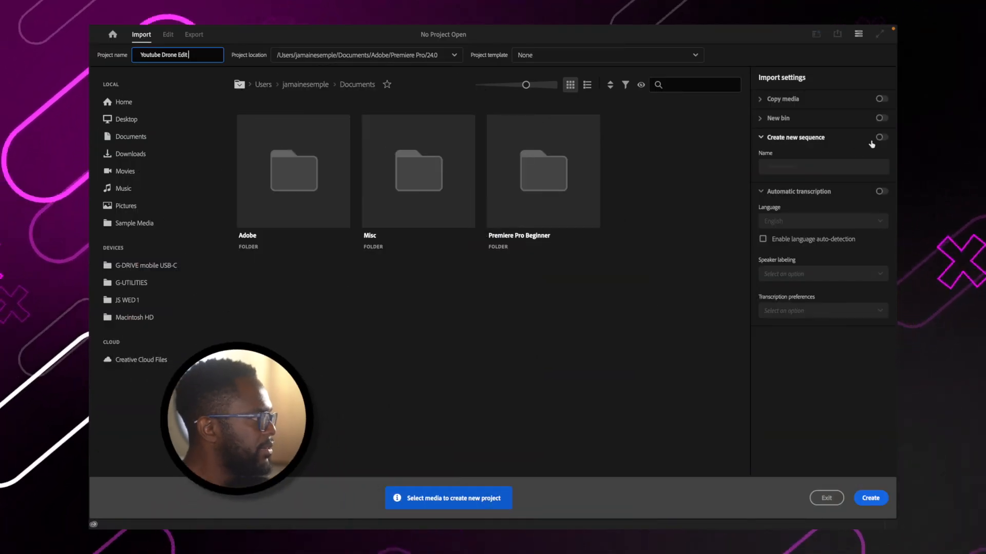
Step: Create the project with the Create new sequence import setting turned off and no media selected
click(881, 139)
click(881, 138)
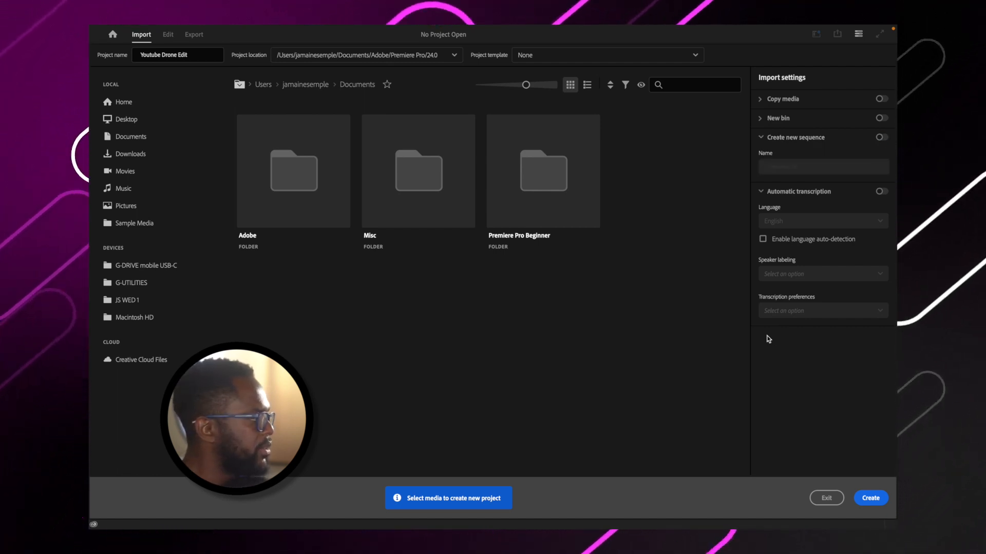
click(870, 498)
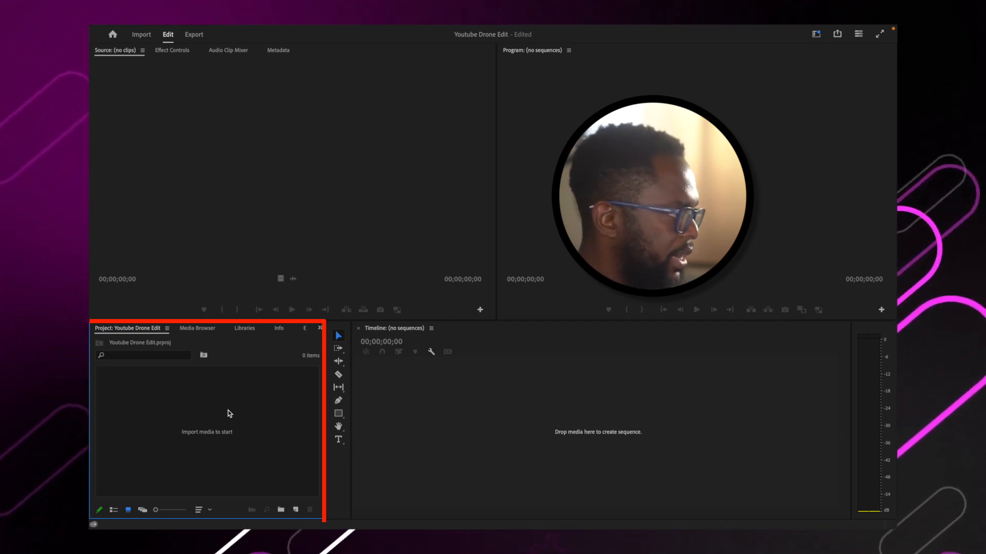
click(428, 415)
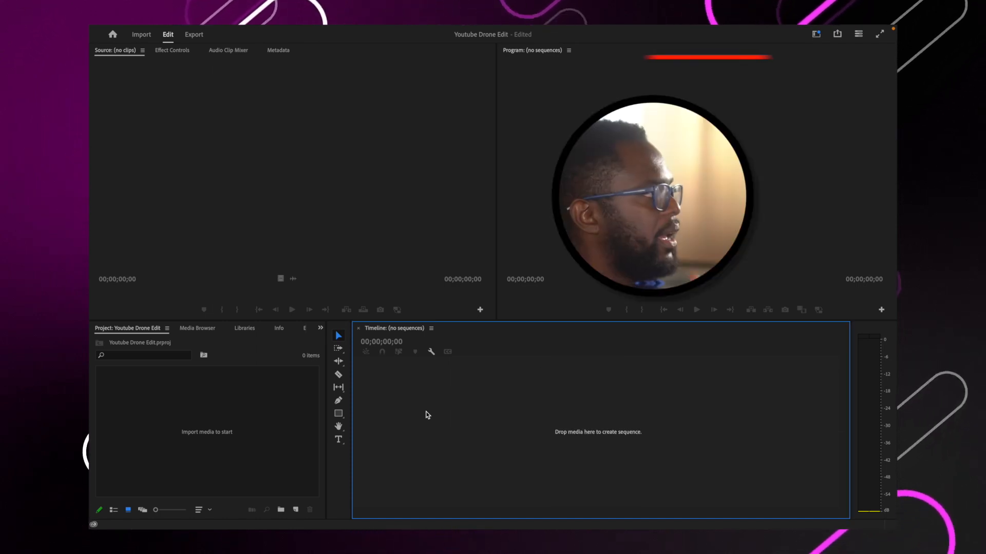
click(667, 190)
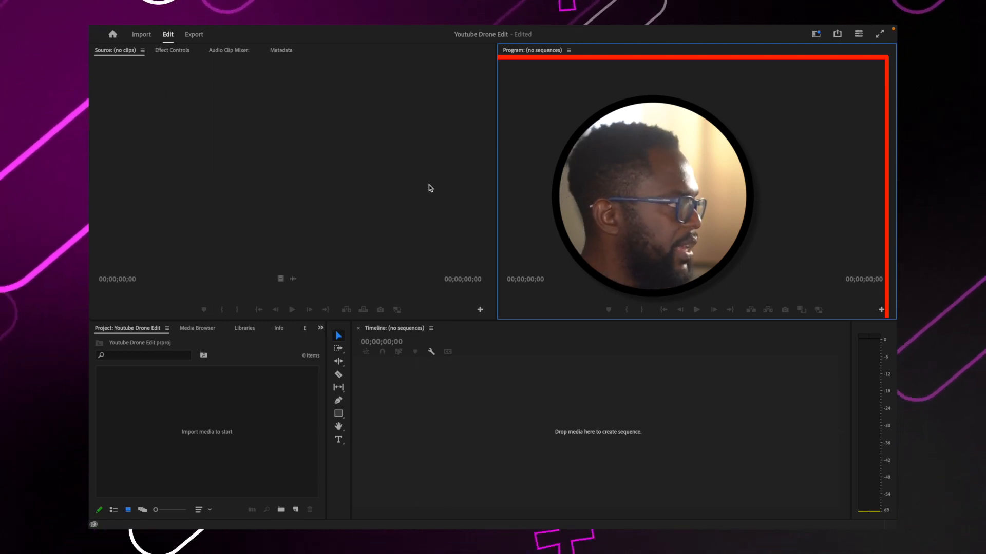
click(414, 185)
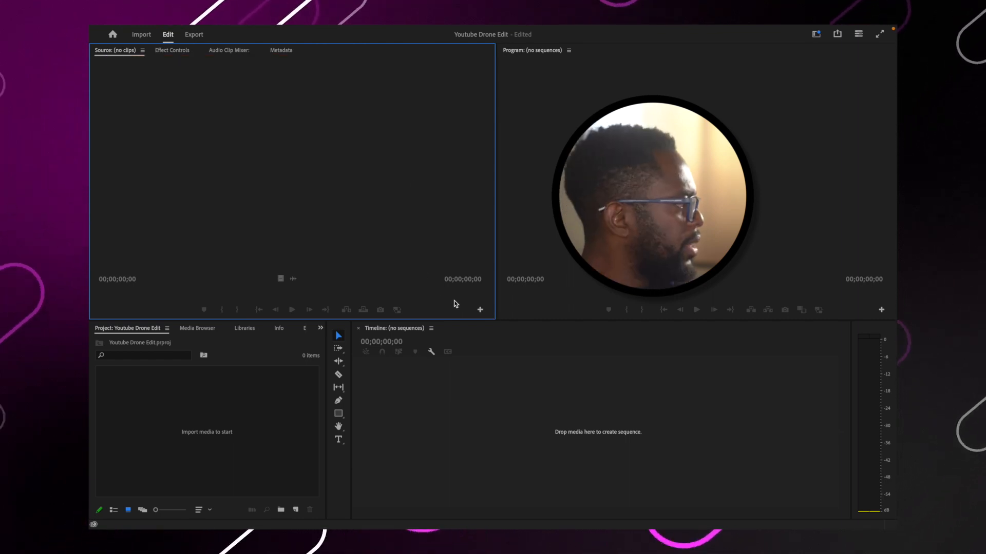
Step: Import the Premiere Pro Beginner folder from Documents into the project
click(262, 399)
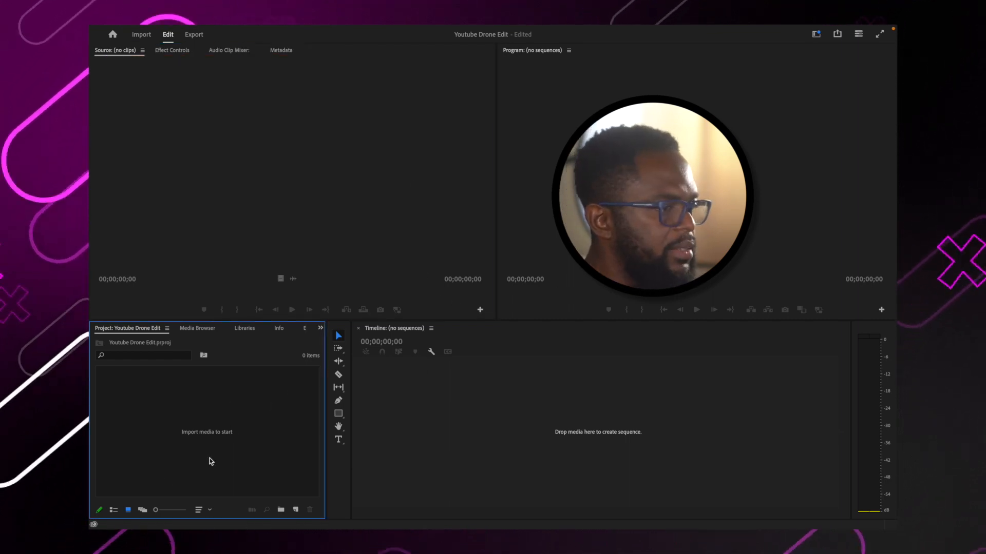
double_click(211, 430)
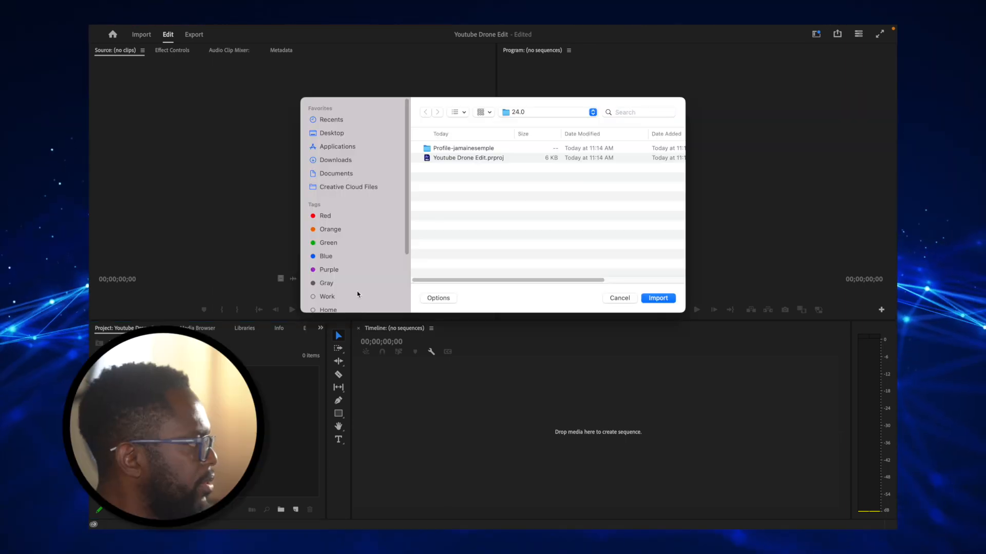
click(323, 174)
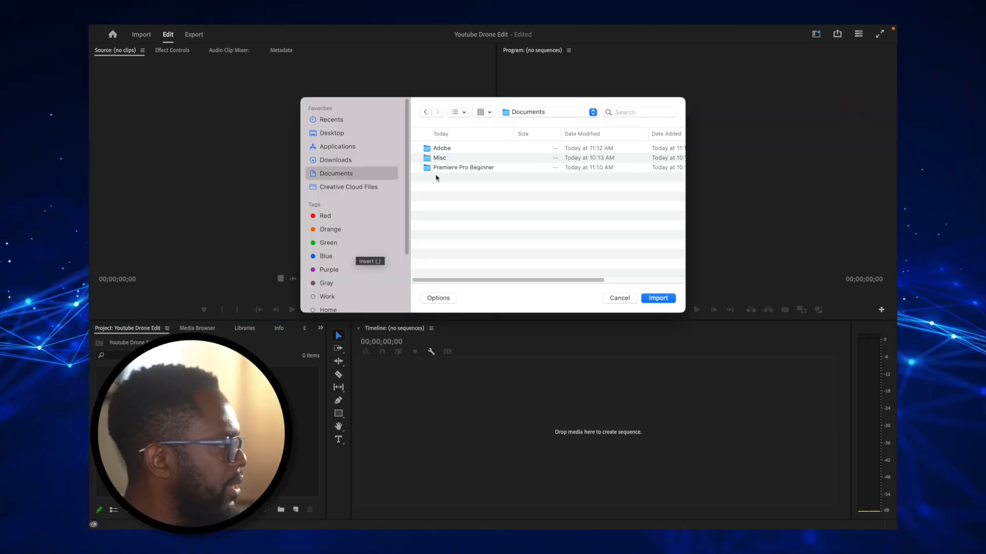
click(455, 168)
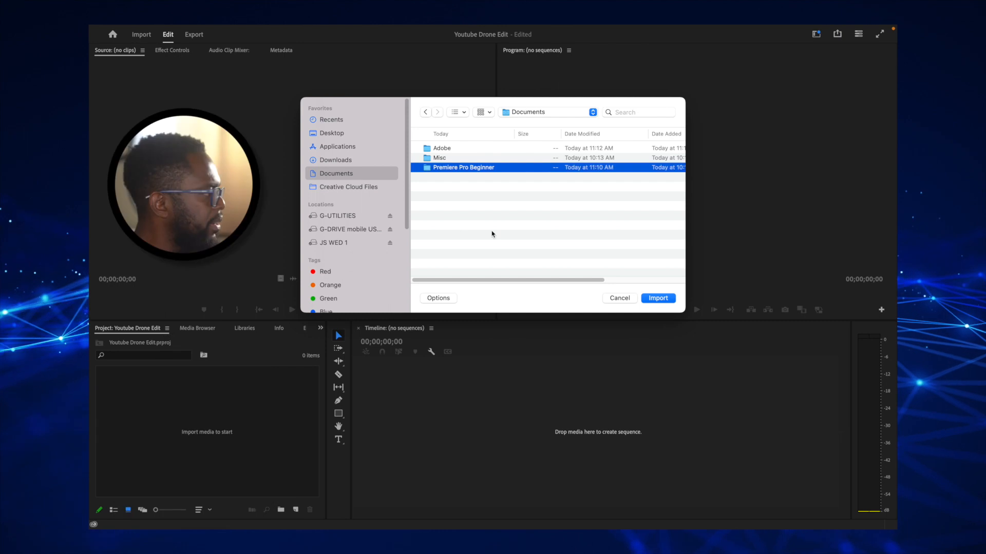
click(658, 298)
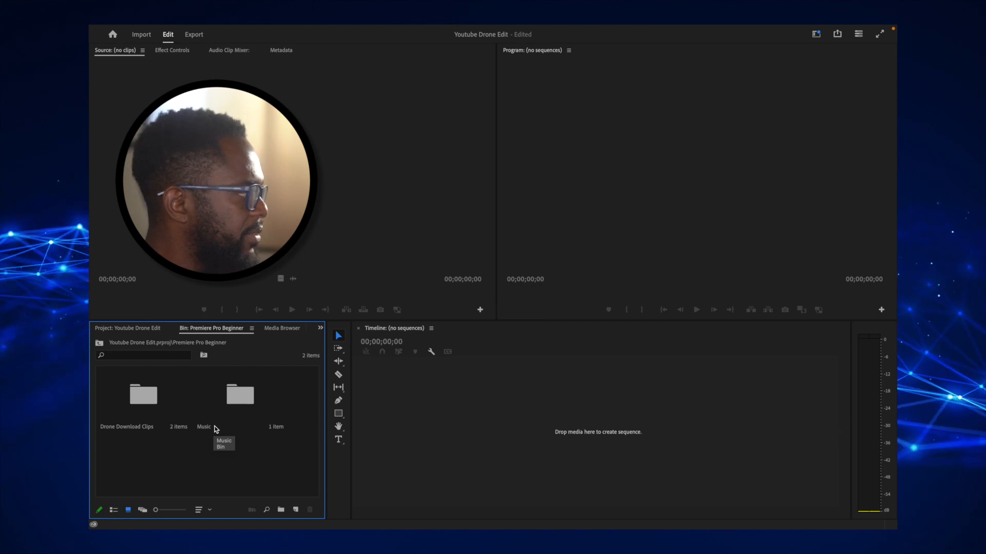
Step: Open the Drone Download Clips bin and create a new empty sequence for the footage
click(145, 396)
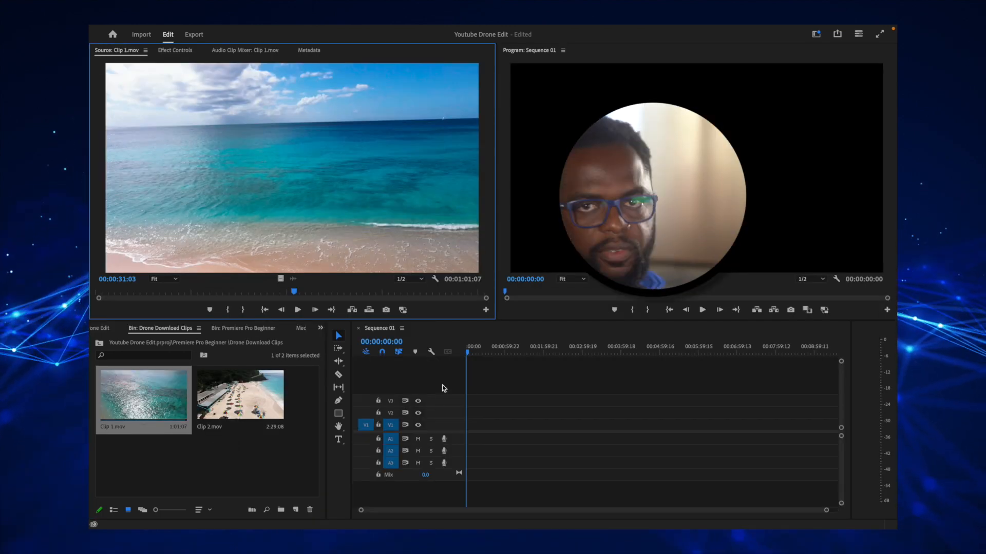
click(610, 385)
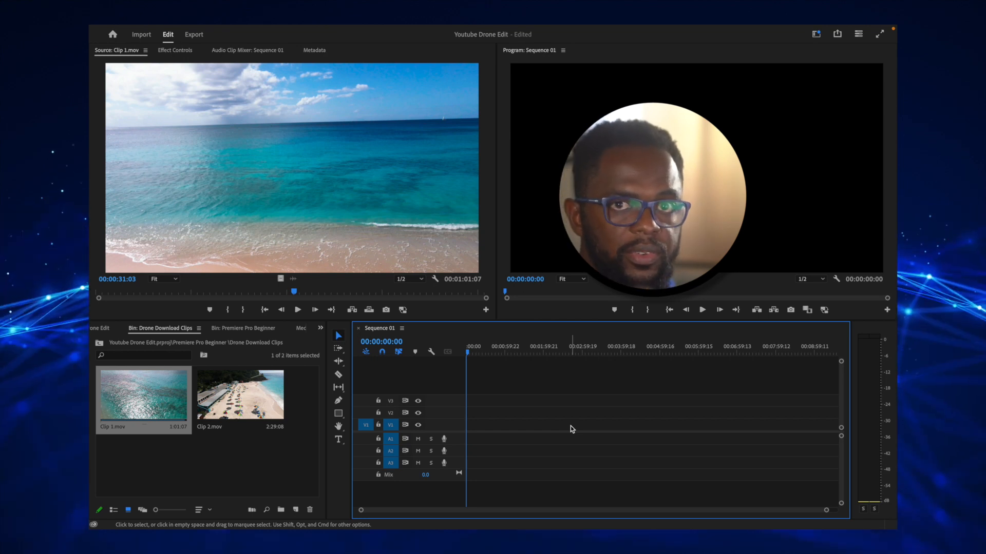
click(295, 510)
click(317, 414)
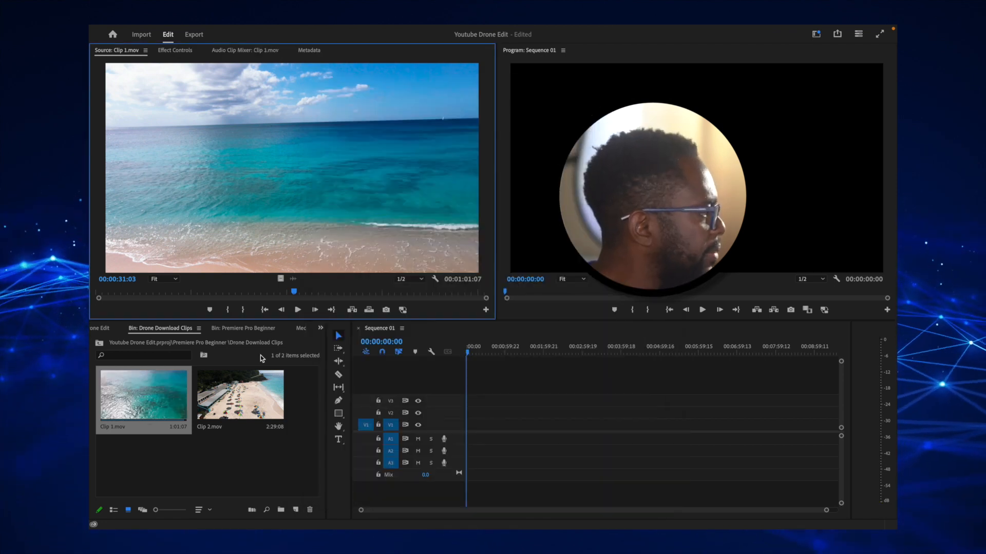
Step: Mark Clip 1.mov from its beginning to 00:00:07:02 and place that section at the start of video track V1
drag(292, 292, 144, 297)
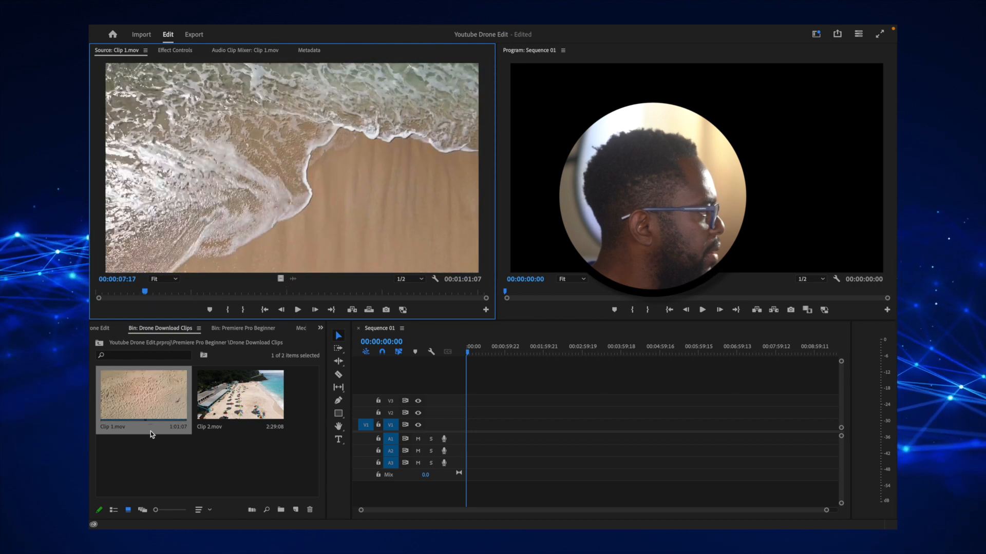
click(100, 295)
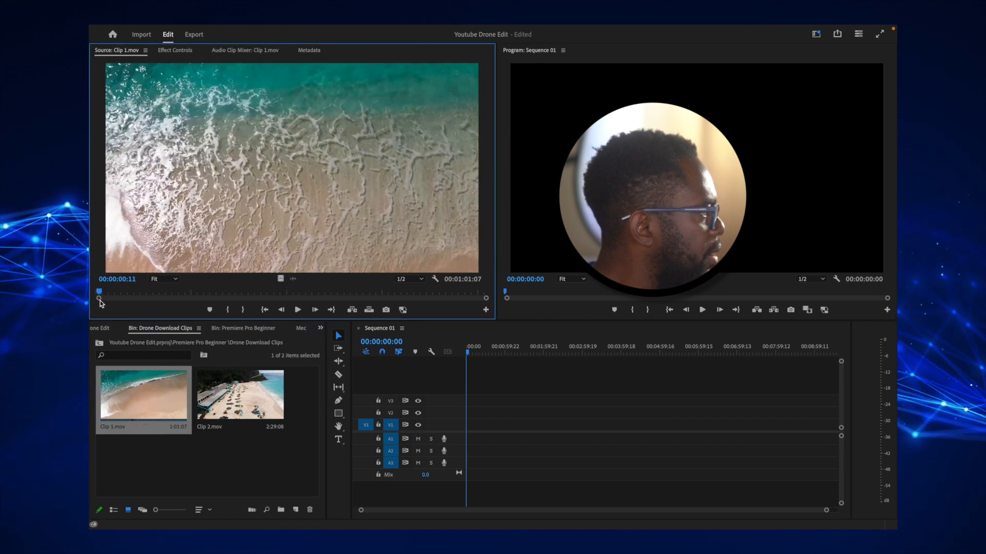
click(97, 295)
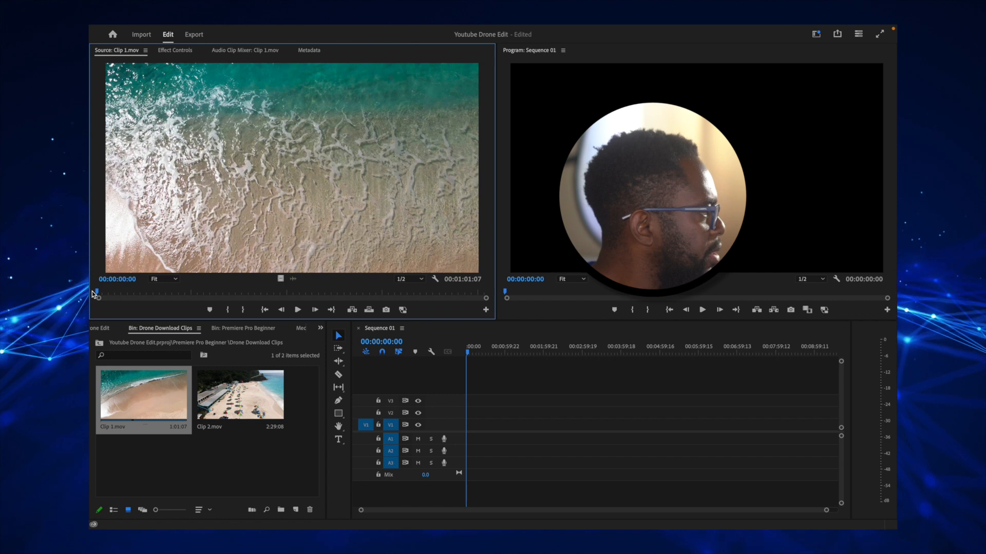
drag(96, 293, 142, 297)
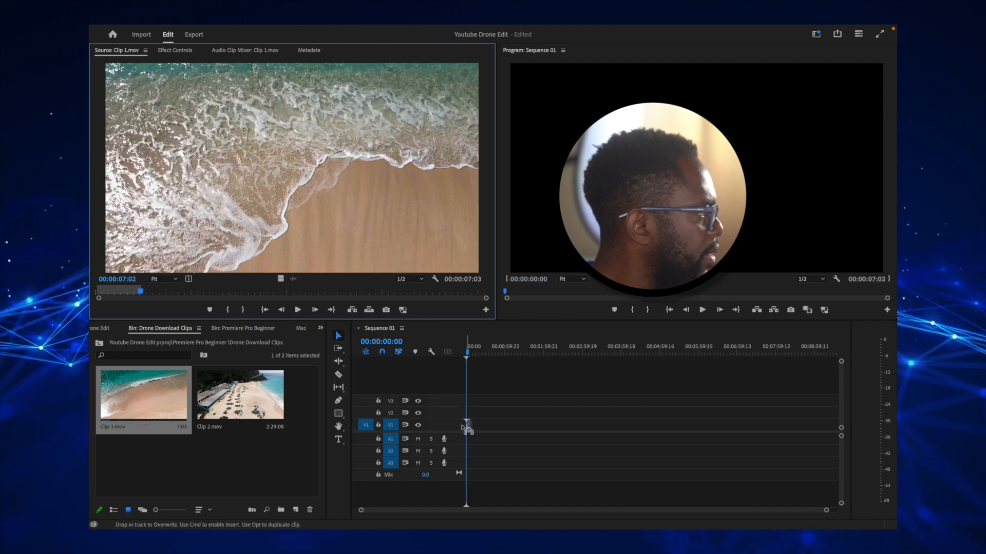
drag(466, 427, 465, 429)
Step: Mark Clip 1.mov from 00:00:39:17 to 00:00:43:13 and place that section directly after the first clip on V1
drag(161, 297, 352, 315)
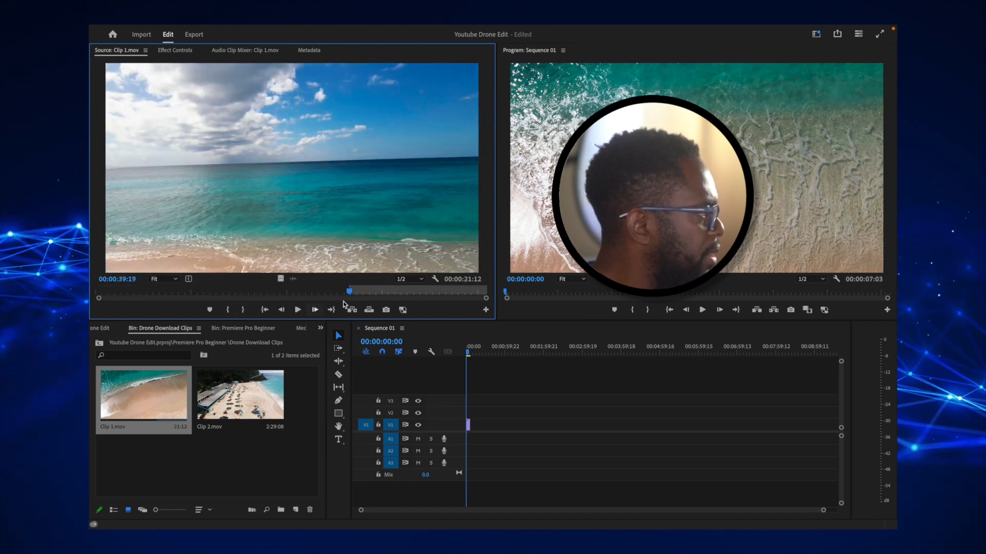
mouse_move(347, 291)
mouse_down()
mouse_move(368, 294)
mouse_move(348, 298)
mouse_up()
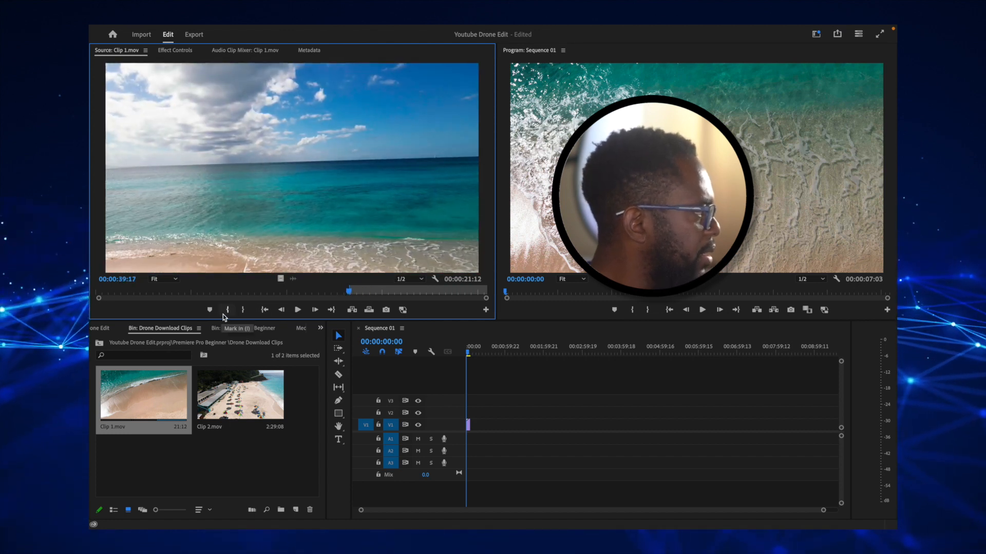
drag(350, 296, 373, 292)
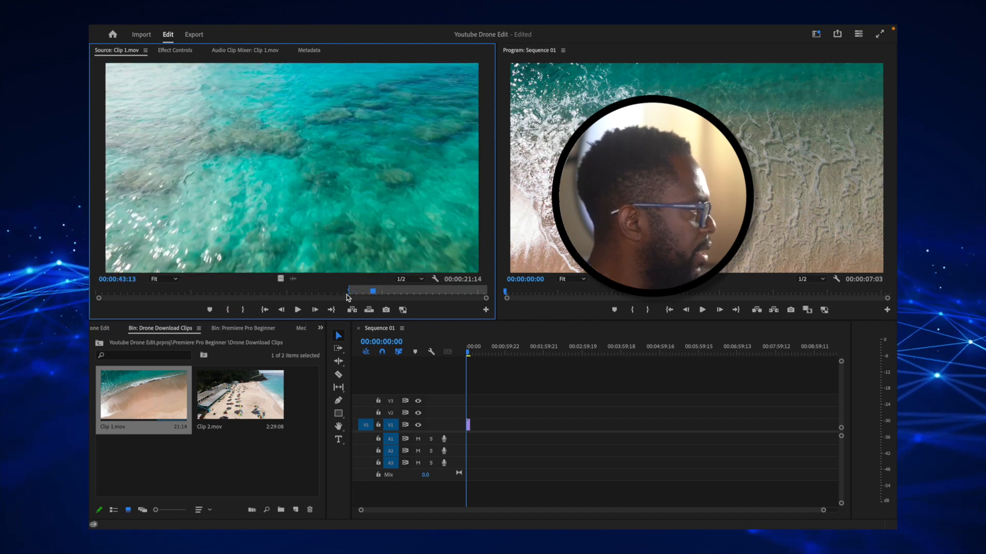
key(o)
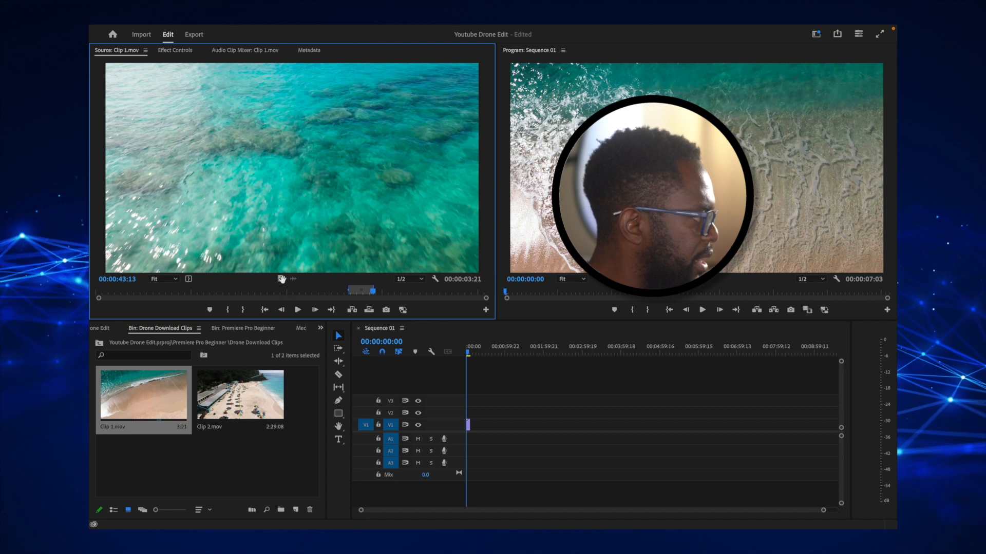
drag(456, 353, 469, 425)
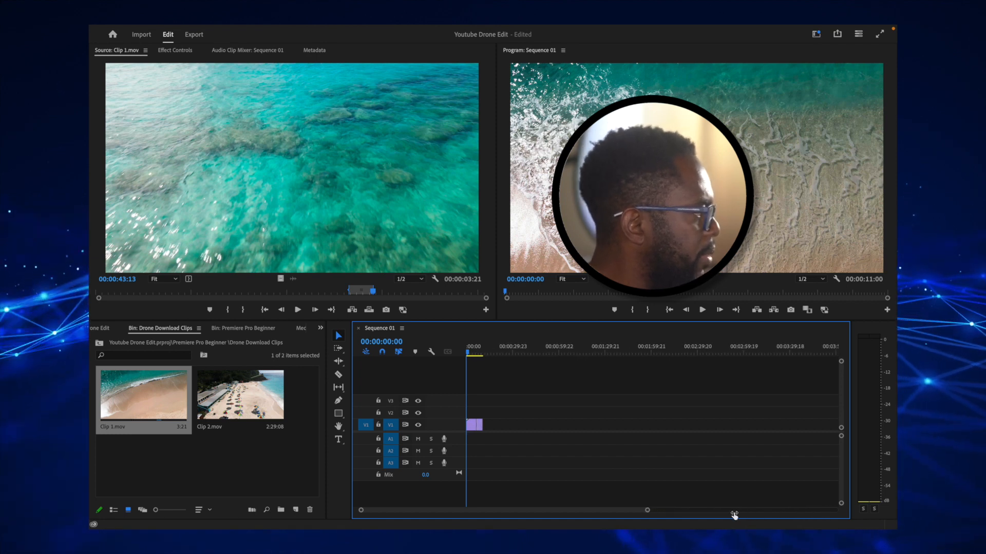
Step: Mark an 8:16 section of Clip 2.mov ending at 00:02:07:21 and place it directly after the existing clips on V1
double_click(259, 386)
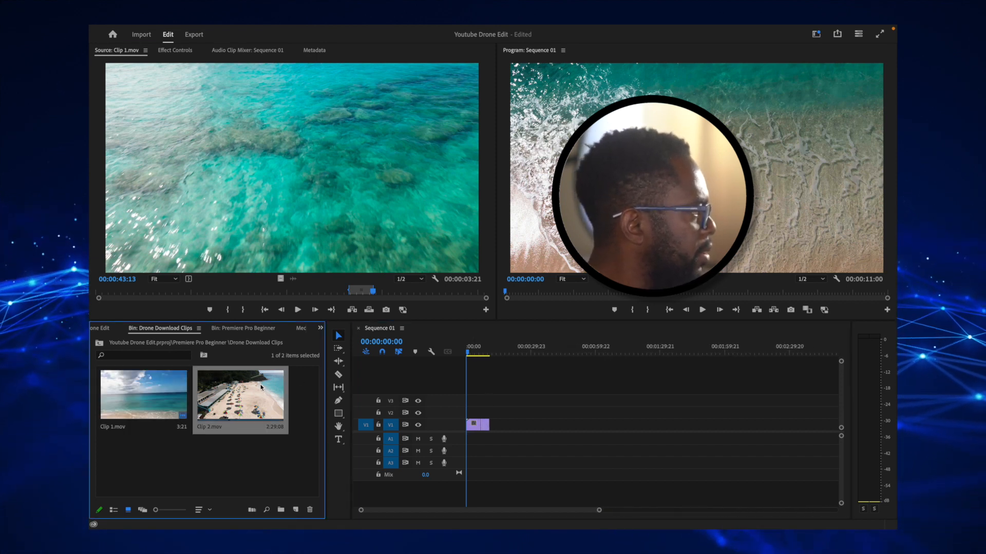
drag(95, 294, 186, 293)
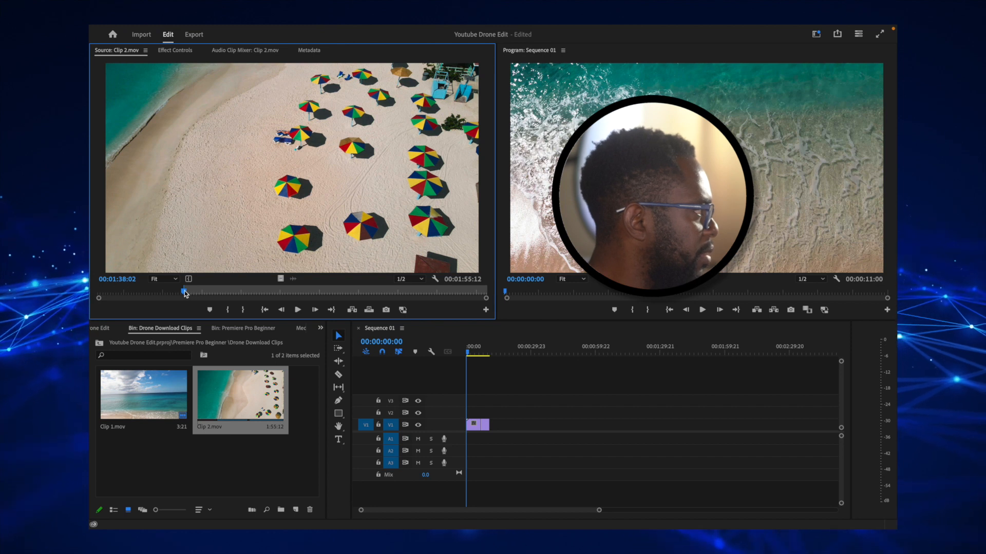
drag(185, 293, 491, 429)
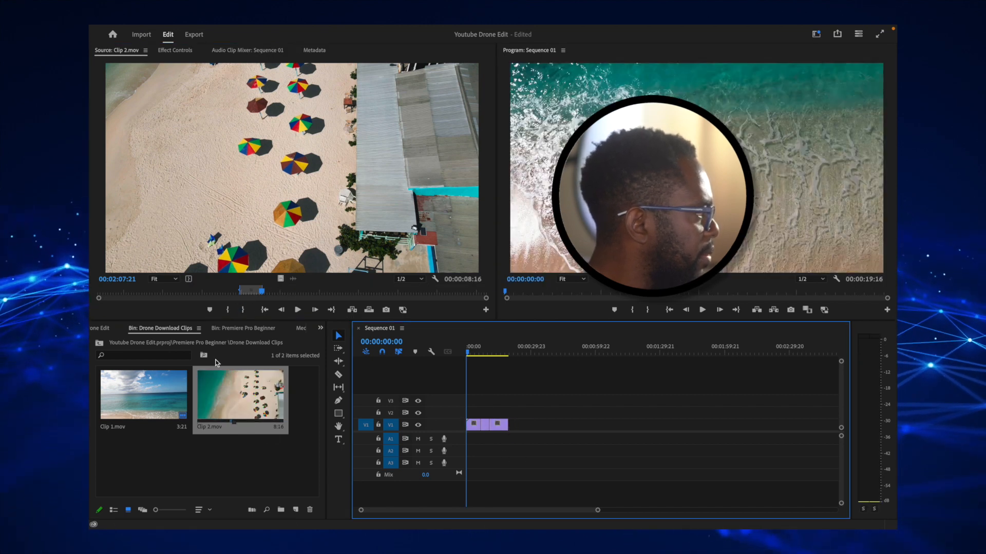
Step: Open the Music bin and place the ES_Bitter Sweet track at the start of audio track A1
click(102, 343)
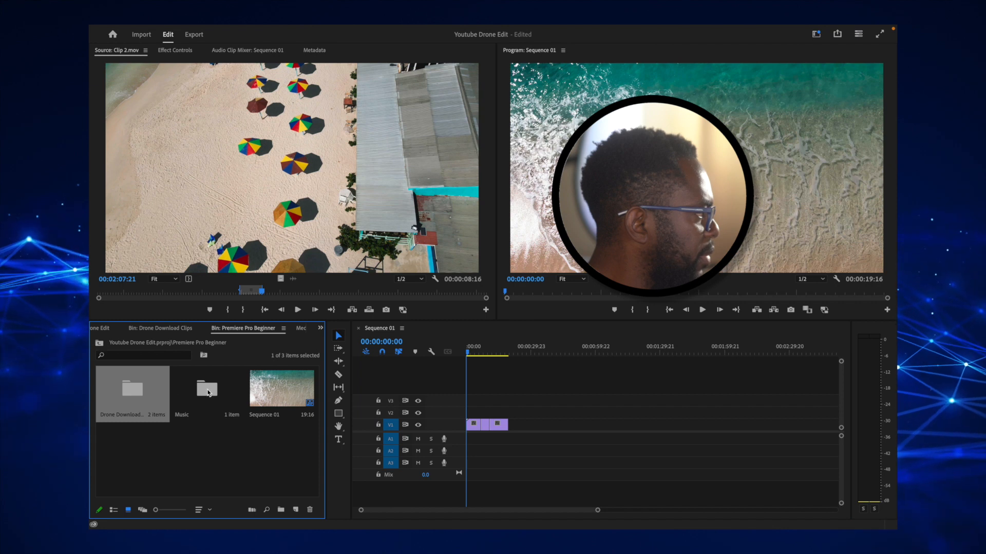
double_click(208, 392)
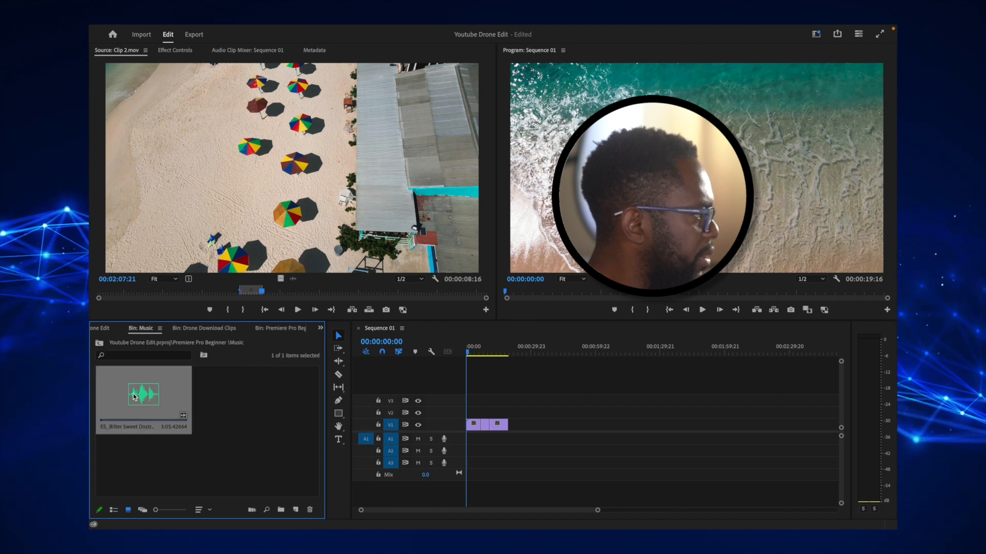
drag(485, 479, 466, 442)
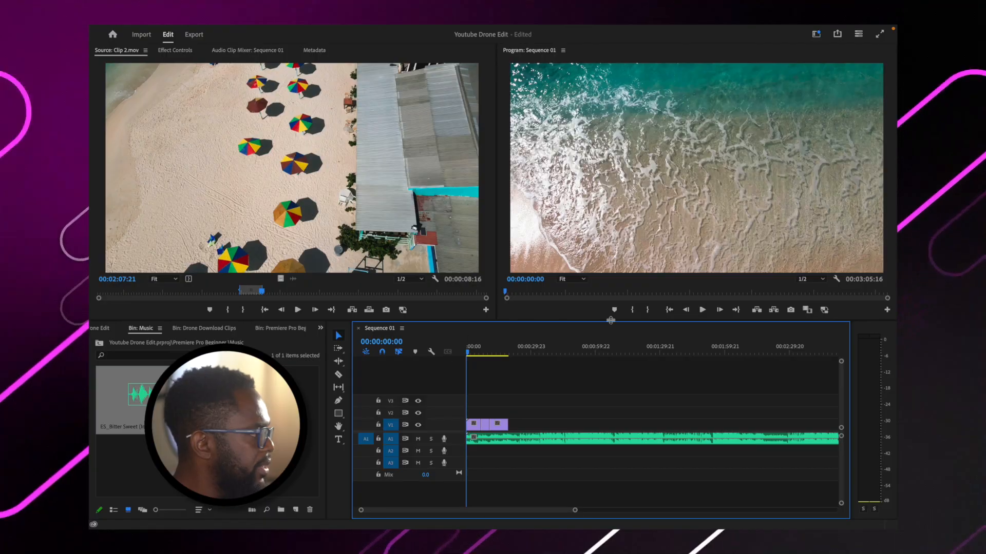
Step: Play the sequence with its music from the beginning, stop it, and scrub back through the opening clips
click(702, 310)
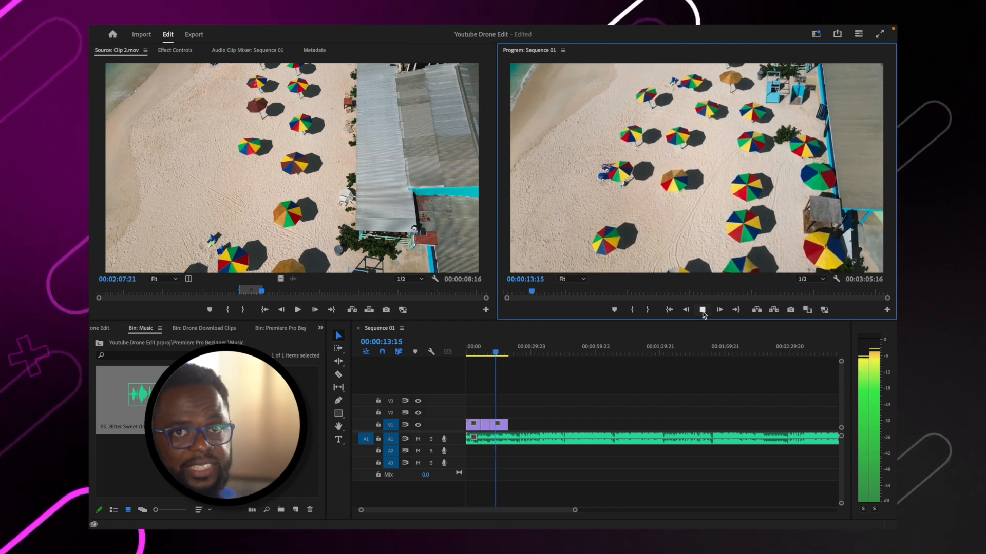
click(702, 311)
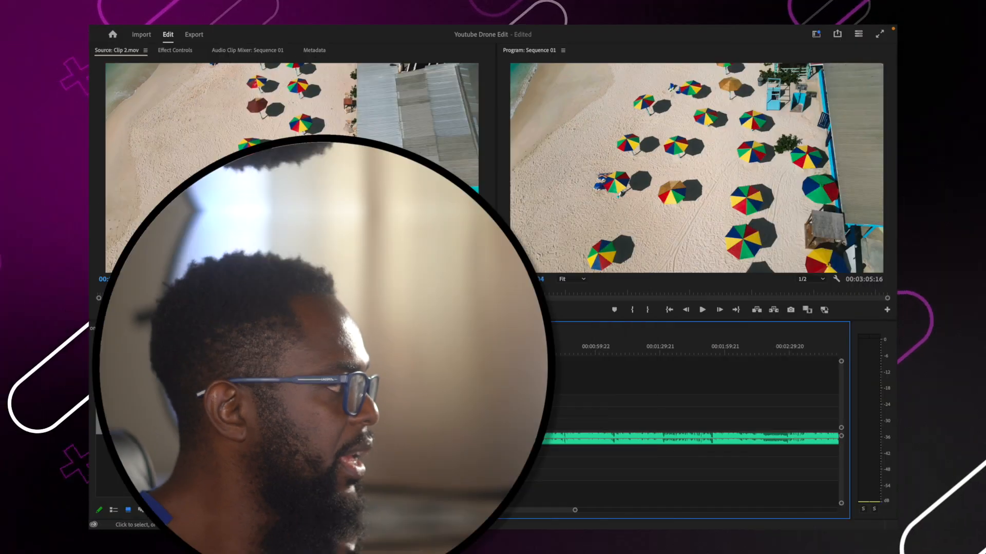
click(483, 354)
drag(483, 358, 474, 359)
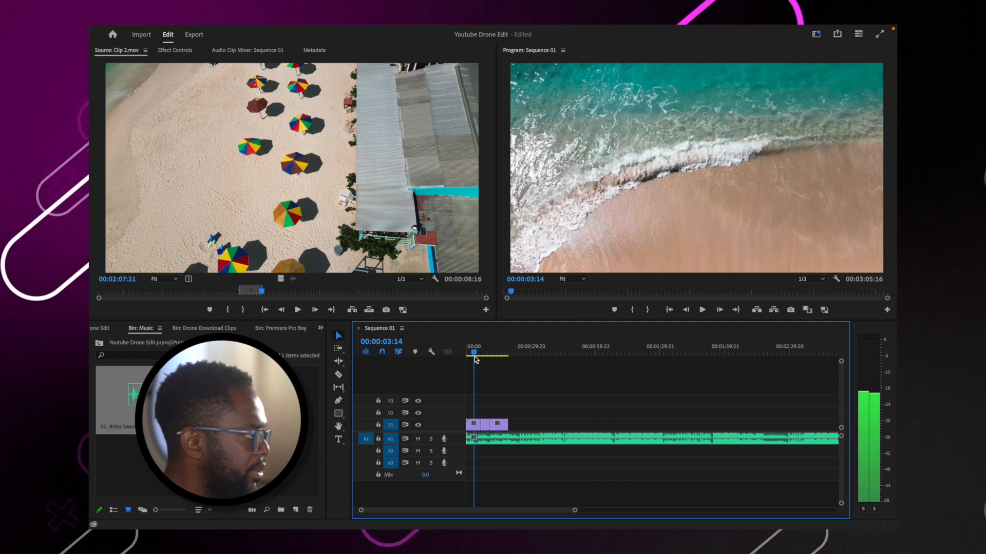
Step: Move the first clip on V1 to the end, after Clip 2.mov, and scrub through the new clip order
click(338, 337)
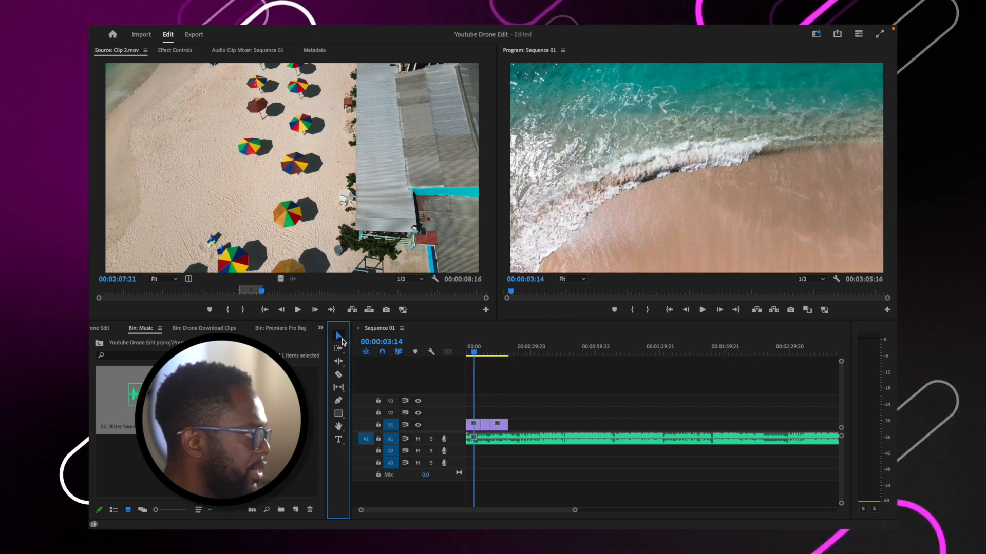
drag(472, 426, 501, 426)
click(469, 353)
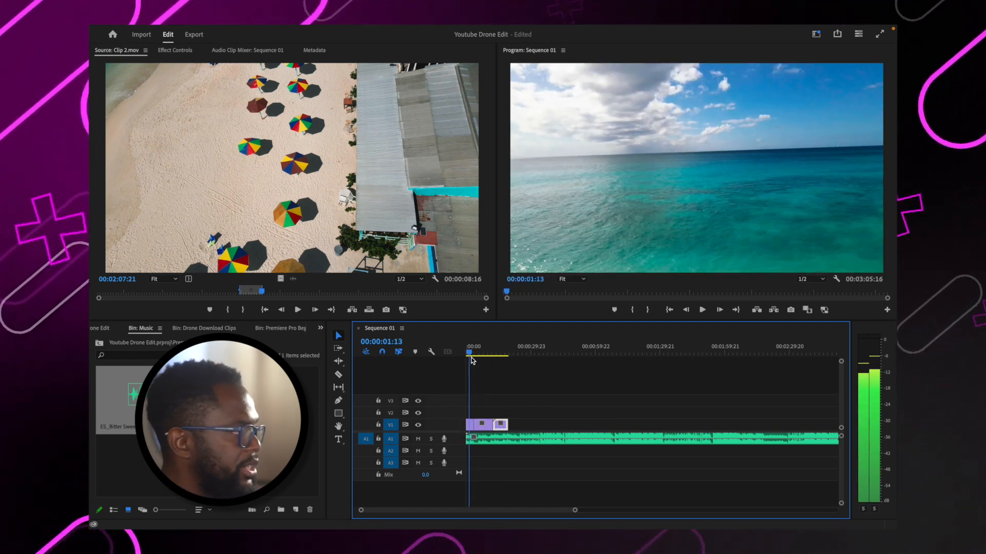
drag(471, 360, 486, 362)
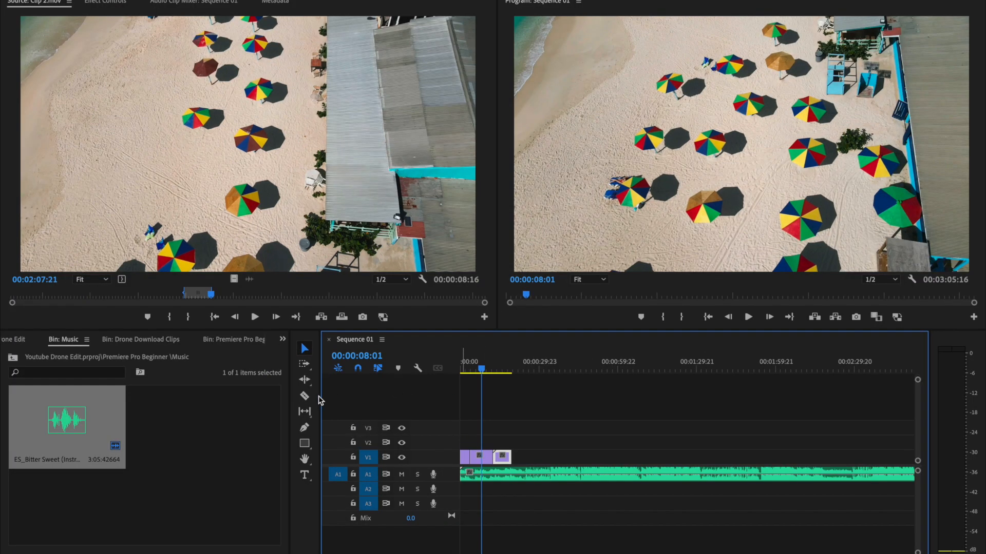
Step: Cut the opening Clip 1.mov segment on V1 at 00:00:01:17 with the Razor tool
click(305, 397)
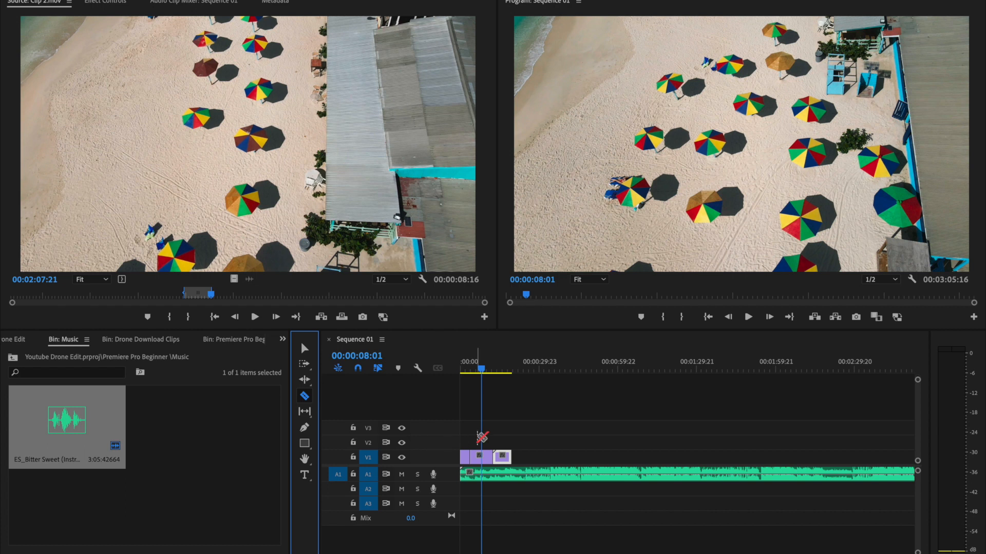
drag(478, 366, 464, 366)
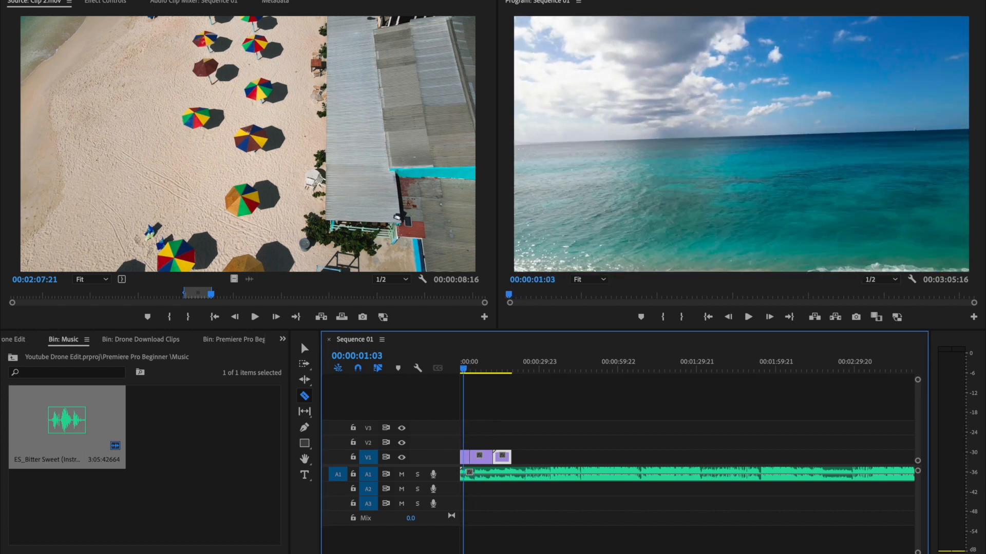
key(equal)
key(equal)
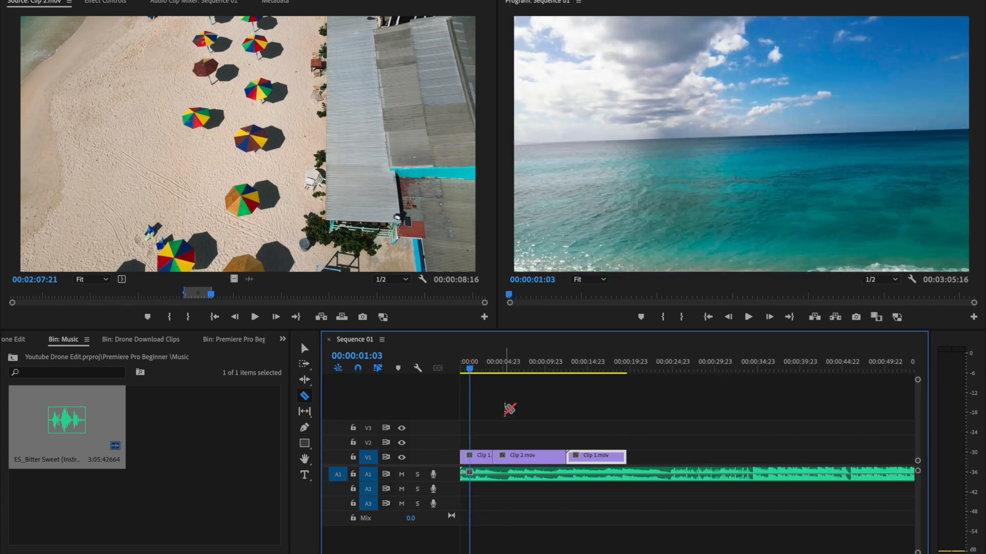
mouse_move(470, 372)
mouse_down()
mouse_move(460, 375)
mouse_move(479, 379)
mouse_move(464, 384)
mouse_move(478, 385)
mouse_up()
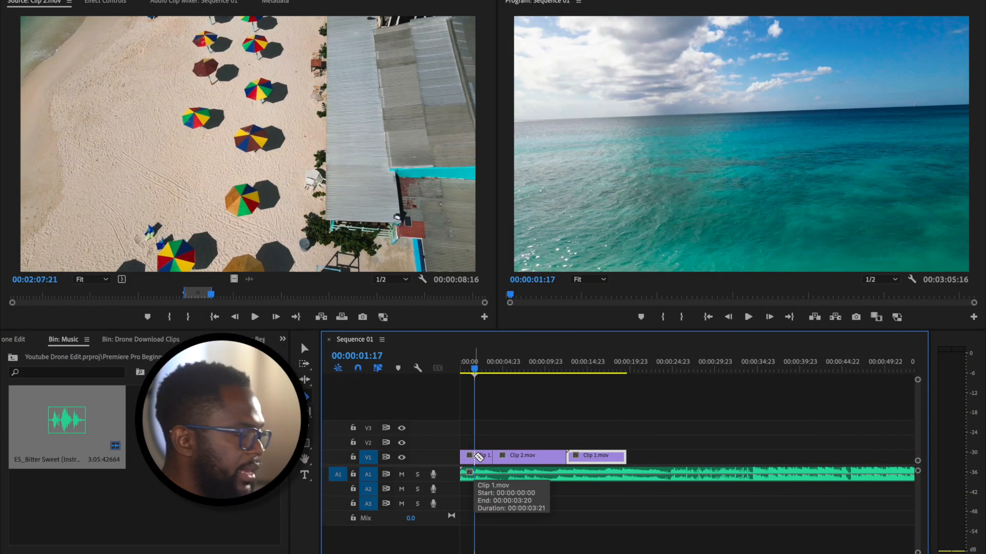
click(479, 457)
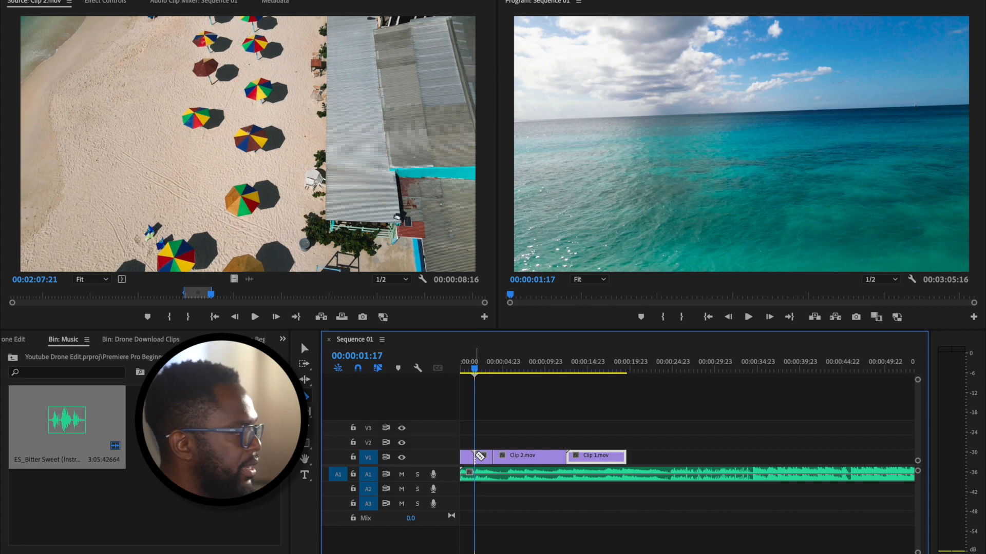
Step: Delete the part of the opening clip after the cut and move the following two clips back to close the gap
click(304, 349)
click(488, 460)
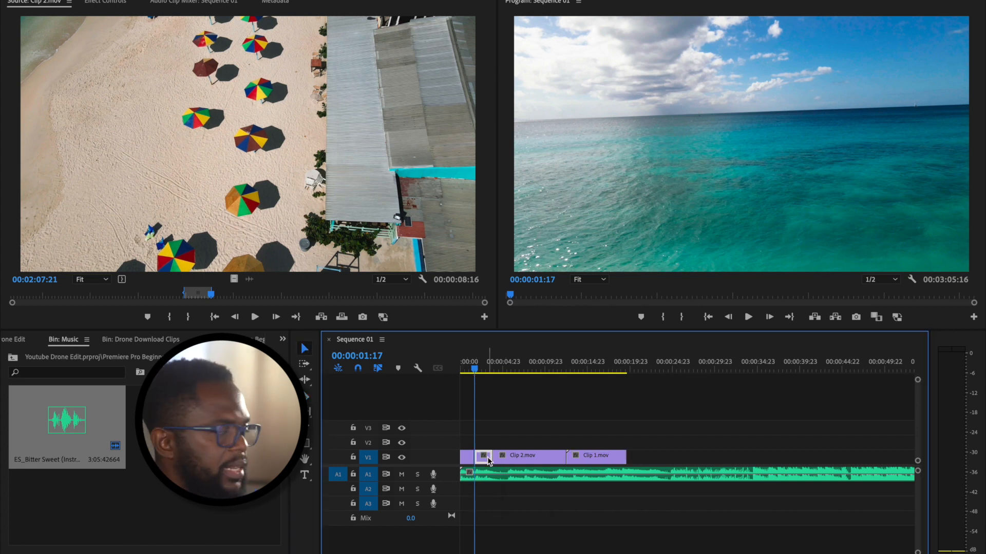
key(Delete)
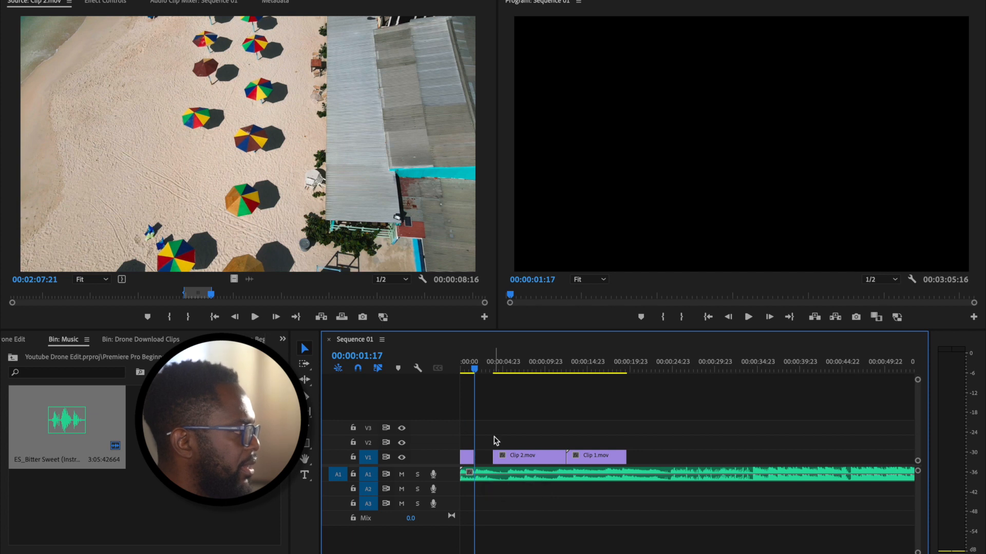
drag(583, 456, 572, 456)
Step: Play the edited sequence from 00:00:00:00 to review the shortened opening and the cut to Clip 2.mov
drag(476, 370, 456, 368)
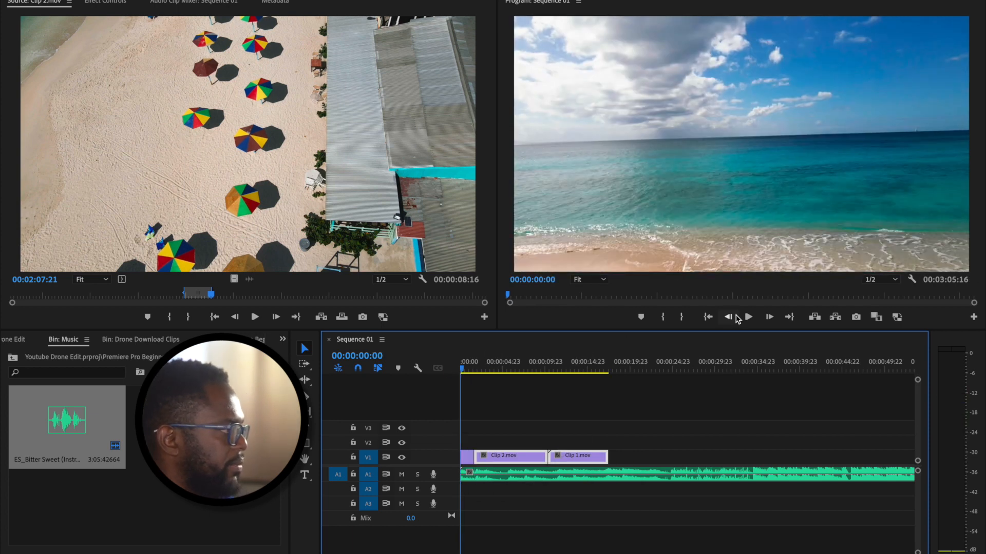
click(747, 317)
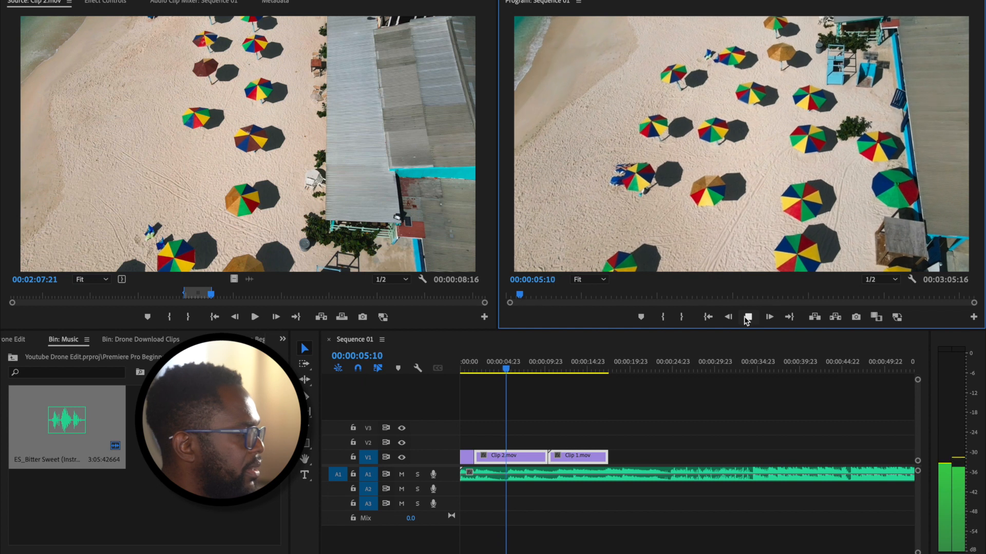
click(750, 318)
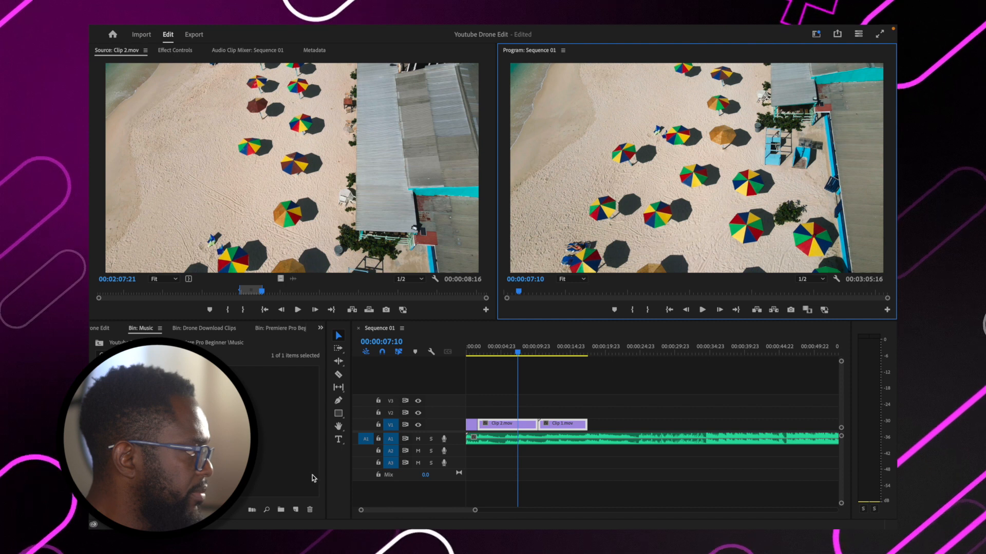
Step: Create a new vertical sequence with a frame size of 1080 horizontal by 1920 vertical
click(296, 510)
click(310, 488)
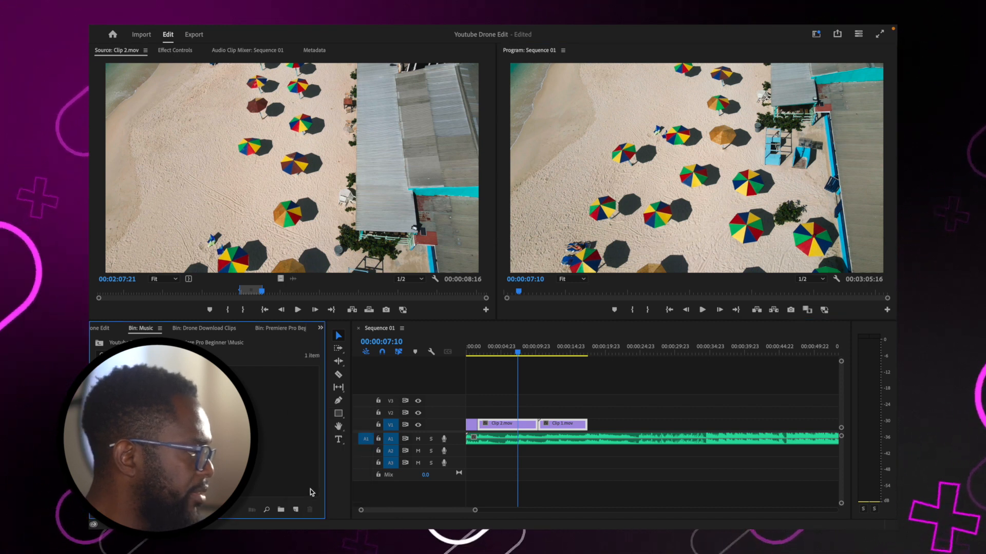
click(296, 510)
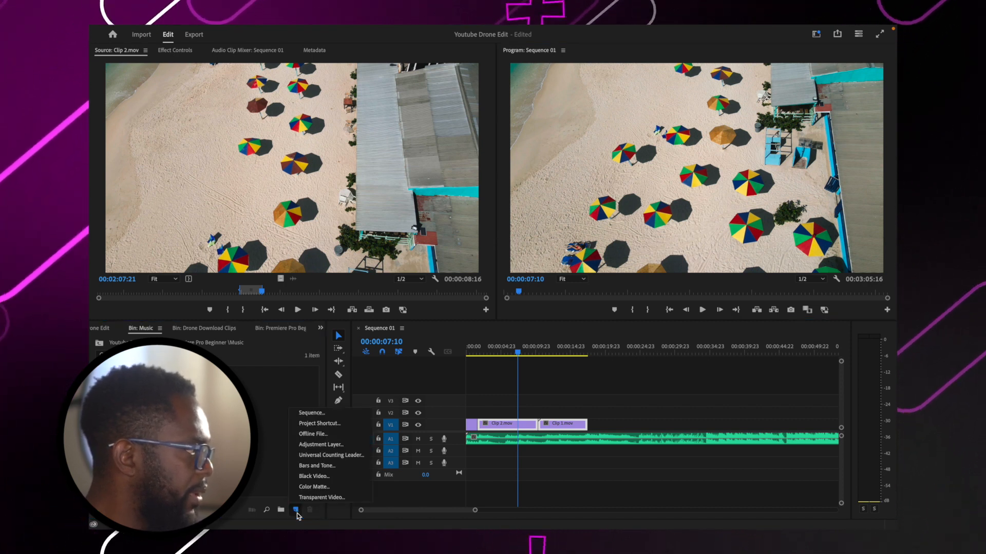
click(310, 422)
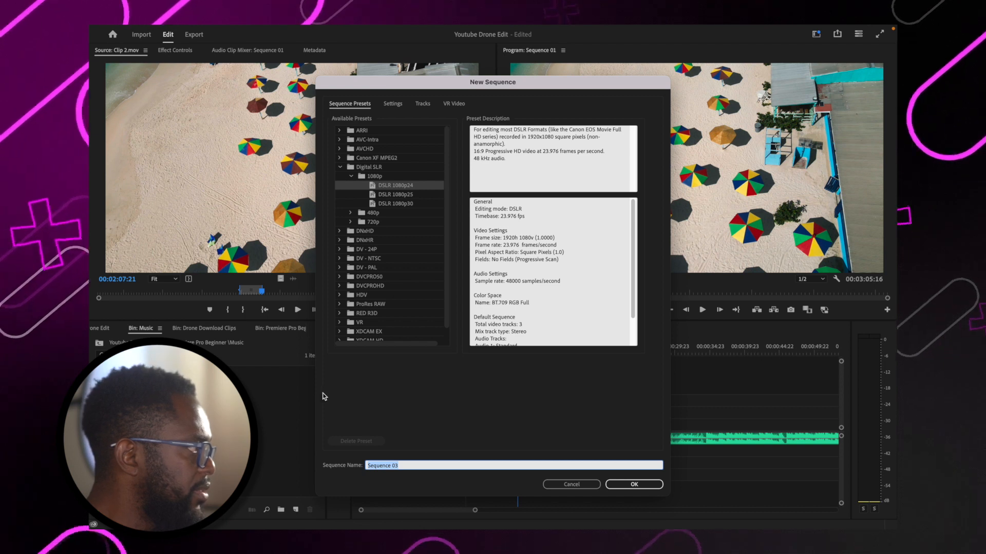
click(393, 106)
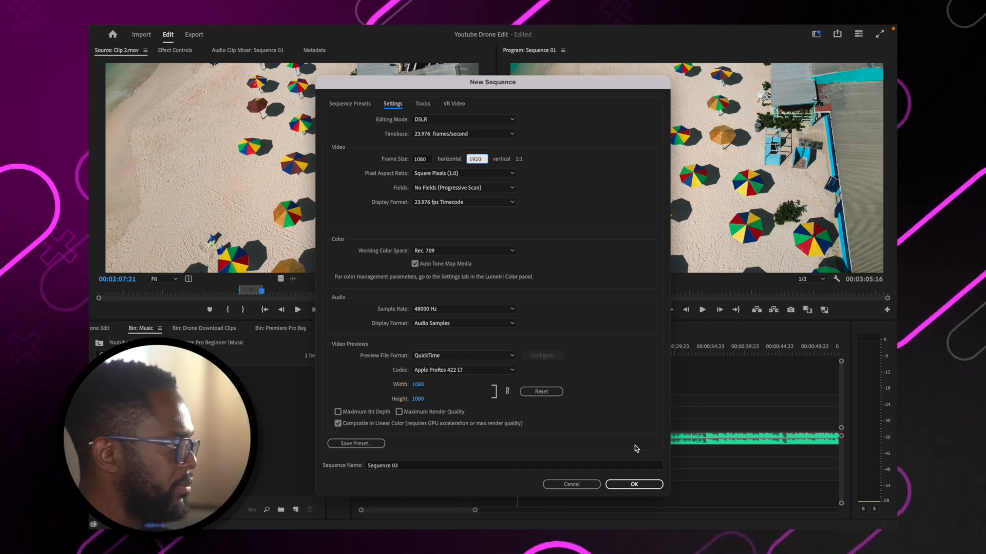
click(633, 484)
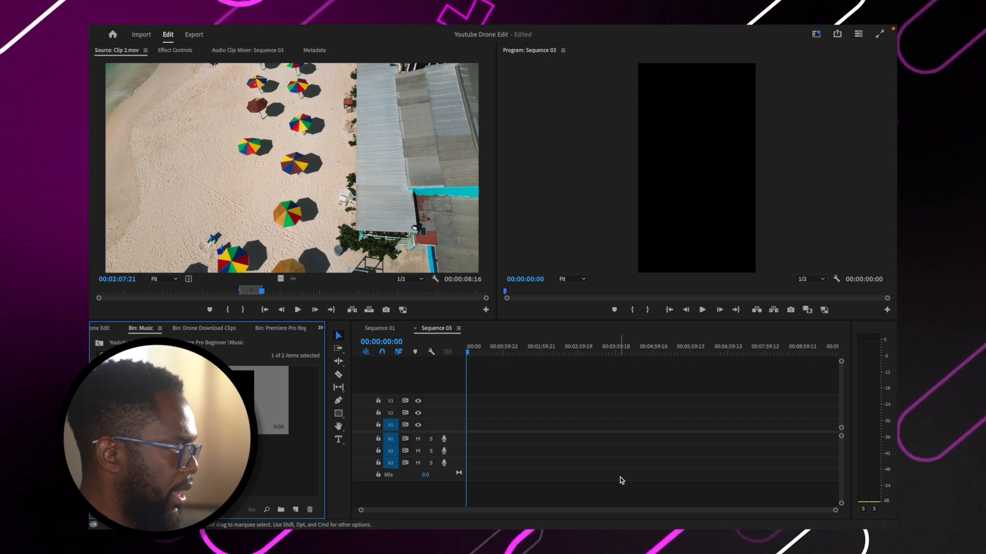
Step: Copy all clips and the music from Sequence 01 and paste them at the start of Sequence 03
click(389, 331)
drag(602, 408, 465, 440)
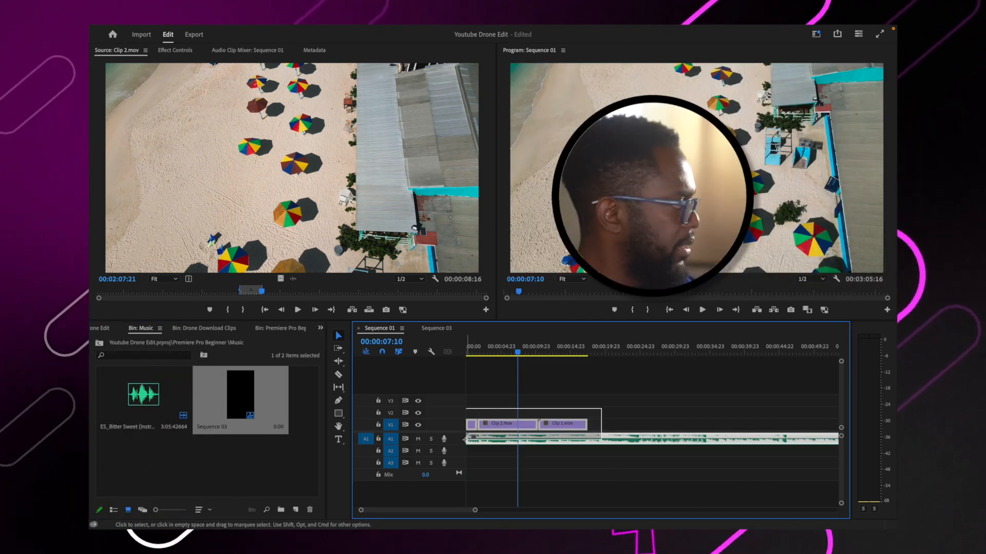
click(439, 328)
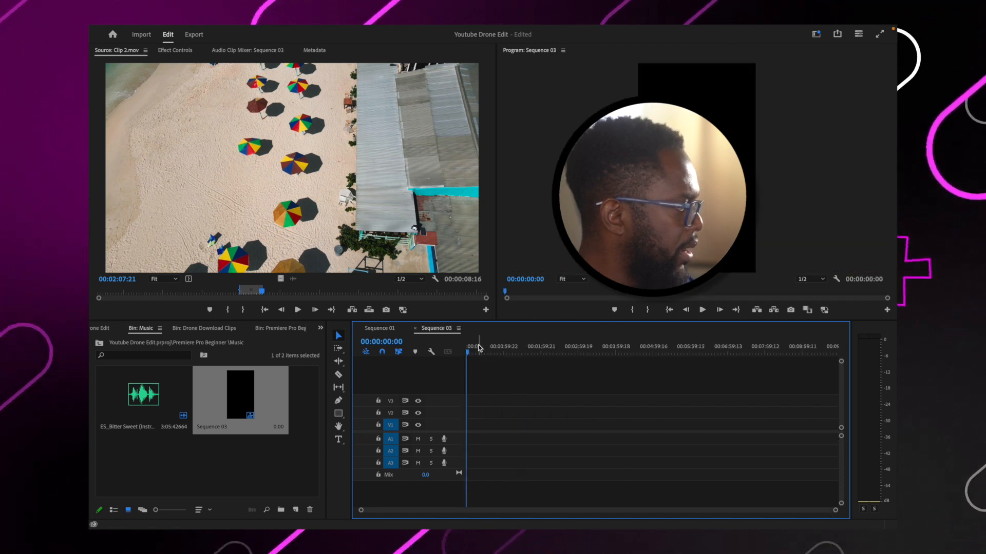
click(465, 354)
key(ctrl+v)
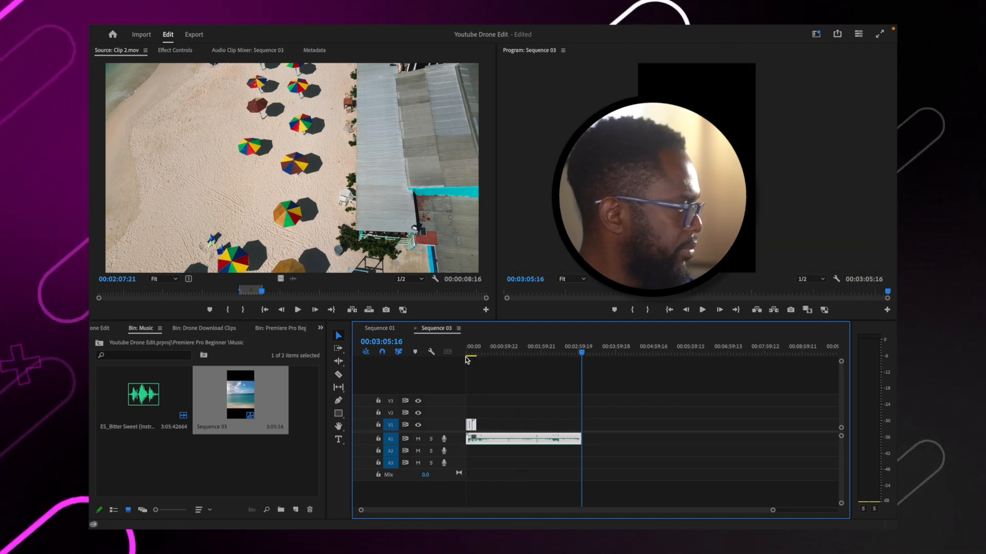
key(equal)
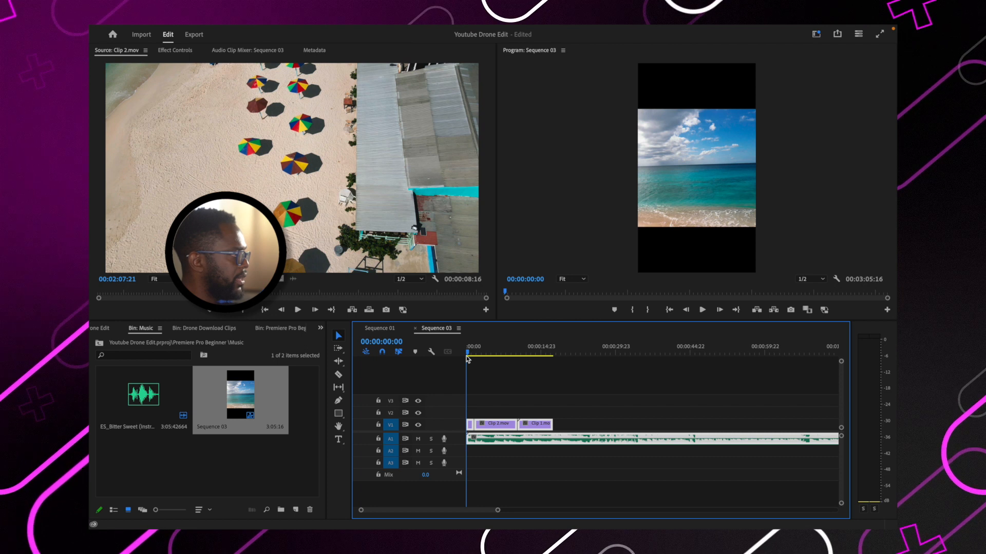
Step: Select the first clip in Sequence 03 and show its Motion properties in Effect Controls
drag(468, 354, 469, 357)
click(471, 405)
click(470, 426)
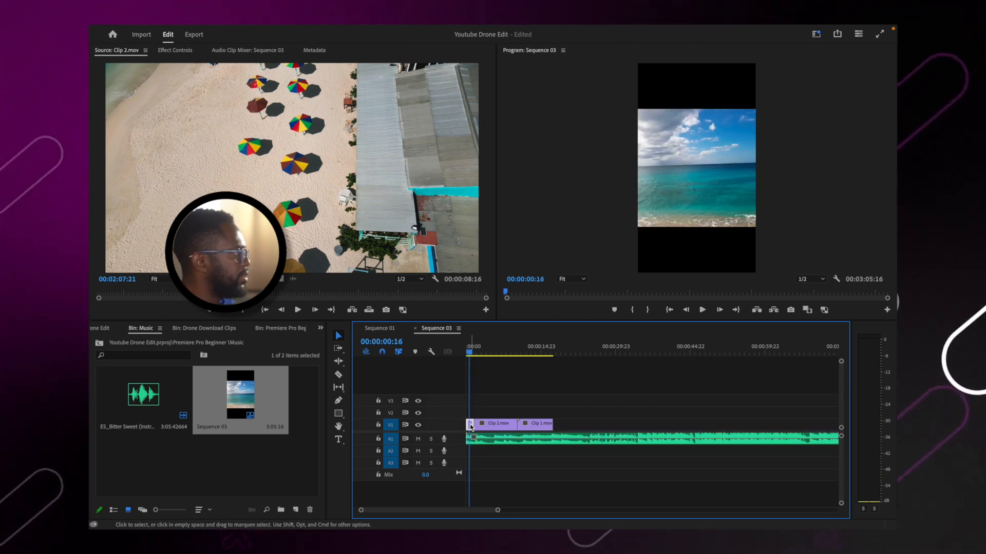
click(181, 52)
click(470, 426)
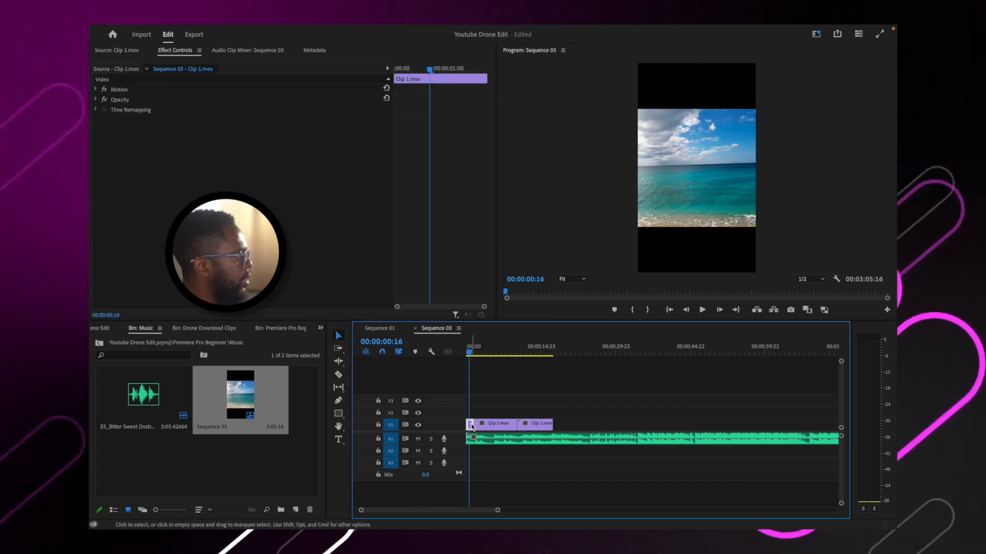
key(equal)
key(equal)
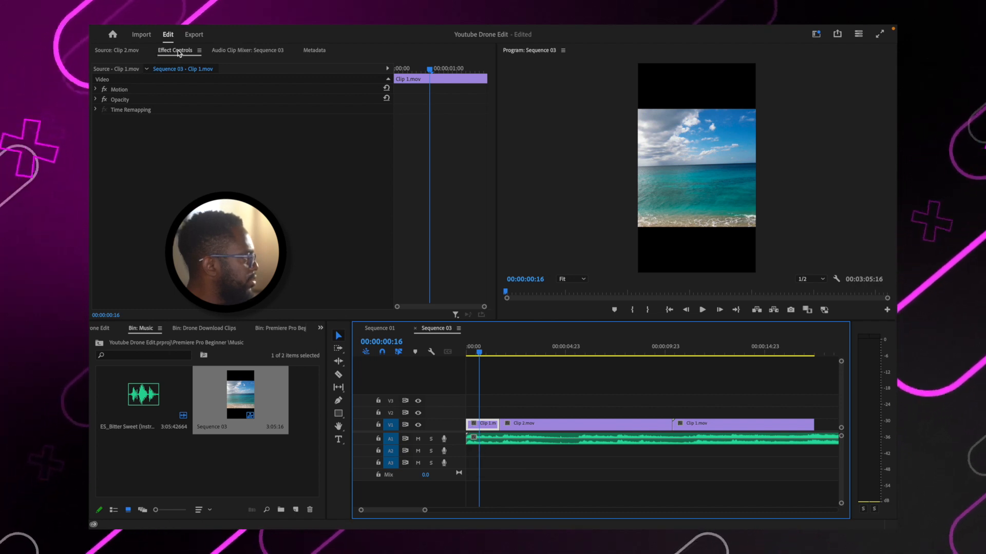
click(95, 90)
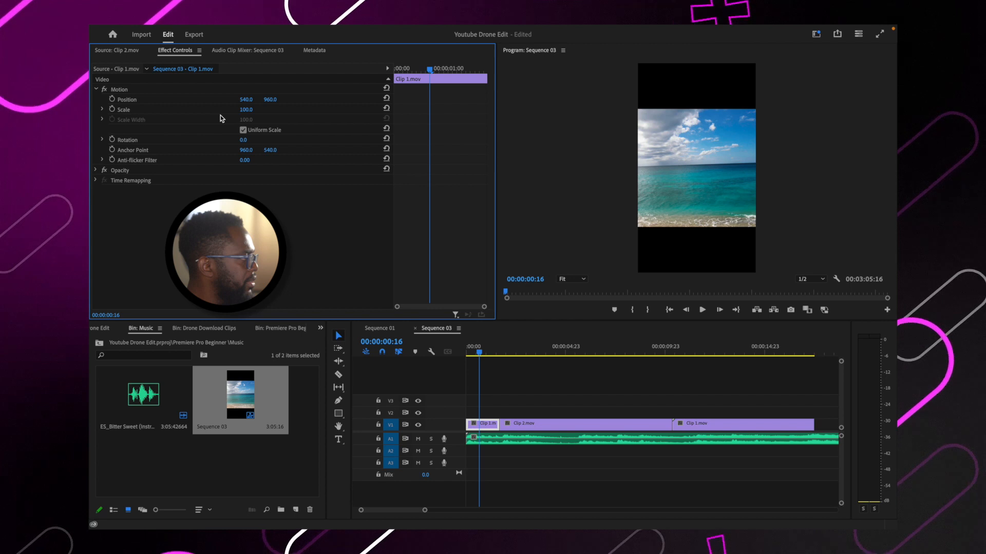
Step: Scale up all three video clips in Sequence 03 to fill the vertical frame, the first to 195 and the last to 188
drag(246, 110, 295, 110)
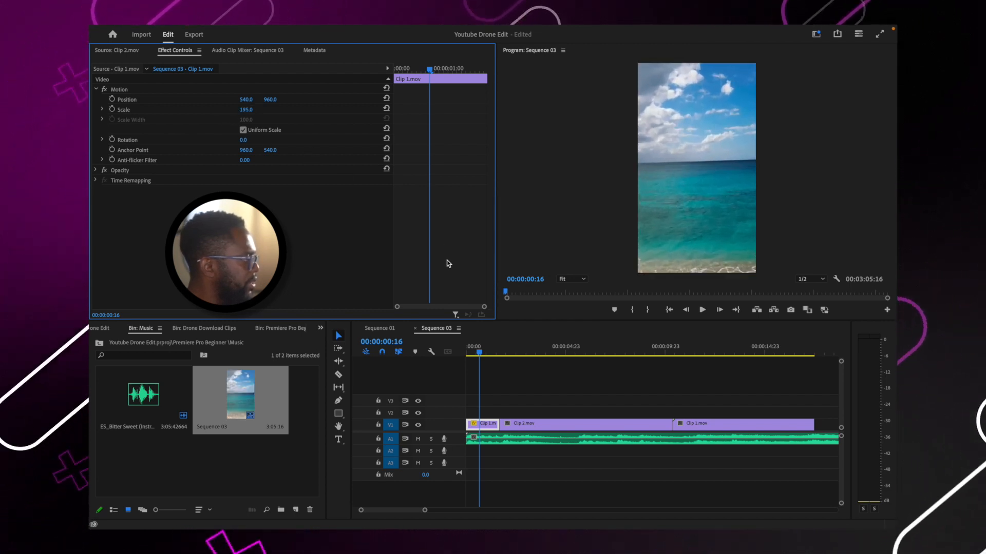
click(503, 353)
drag(510, 353, 530, 354)
click(540, 426)
drag(246, 110, 288, 110)
drag(550, 353, 687, 339)
drag(249, 110, 339, 110)
click(688, 425)
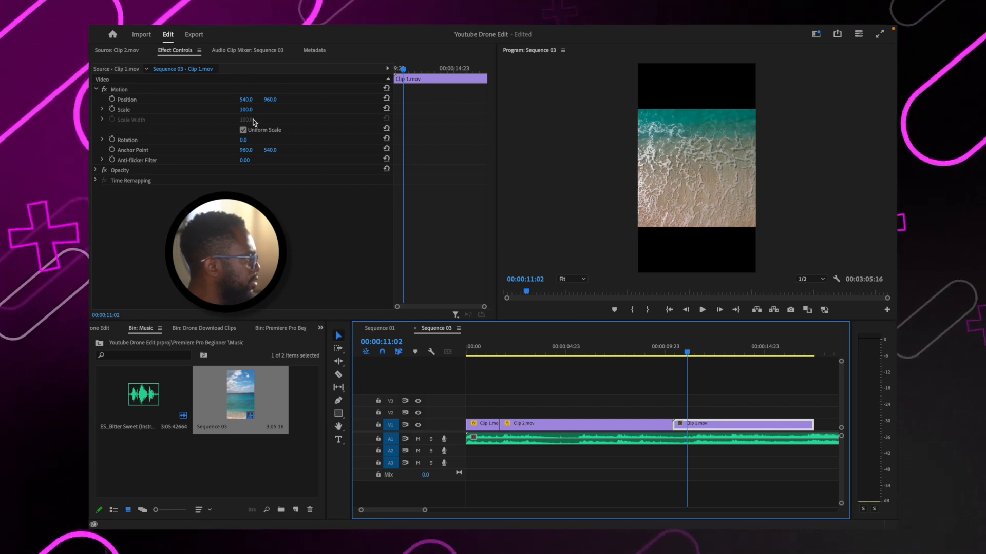
drag(249, 113, 294, 112)
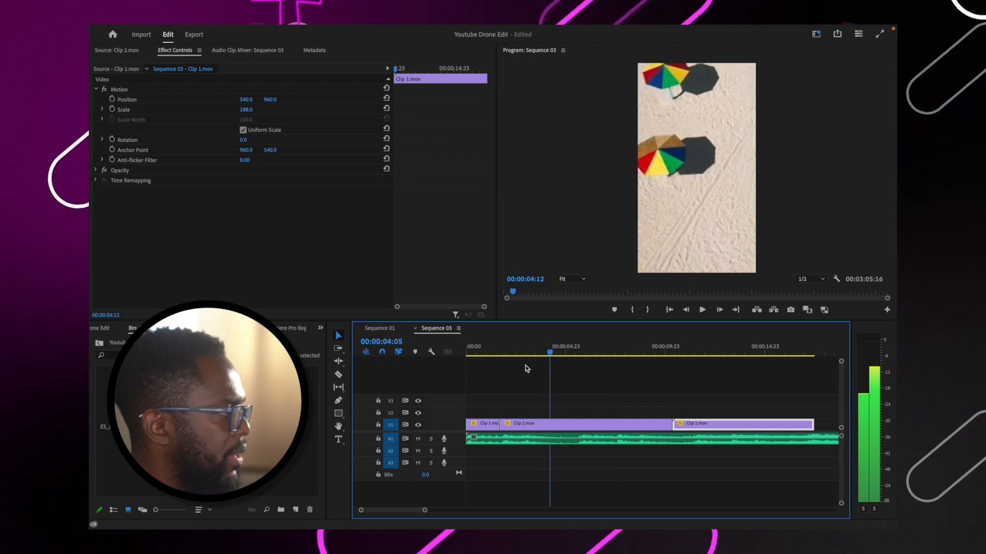
Step: Play from the start to 00:00:00:12 and add the two-line text "Youtube Video Tutorial" over the water
key(Home)
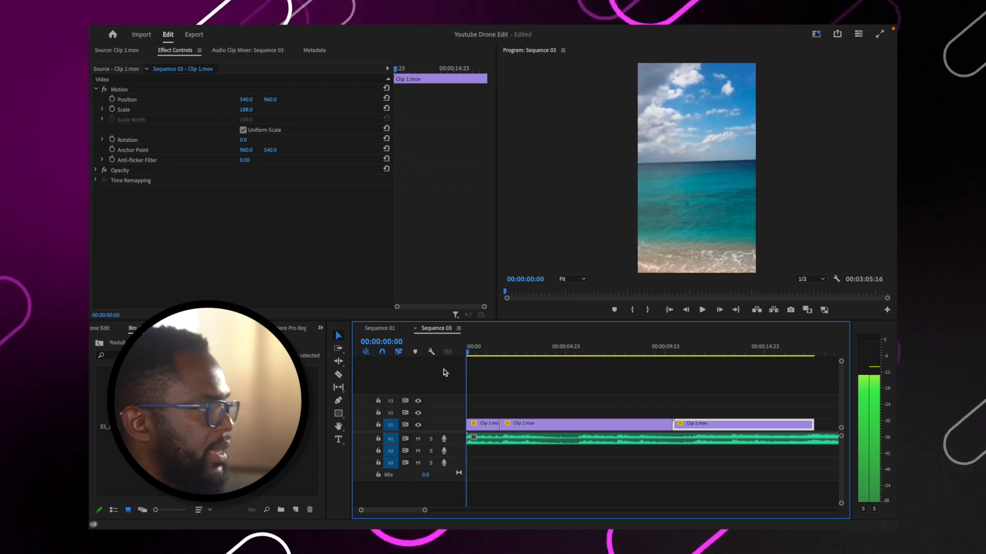
click(702, 309)
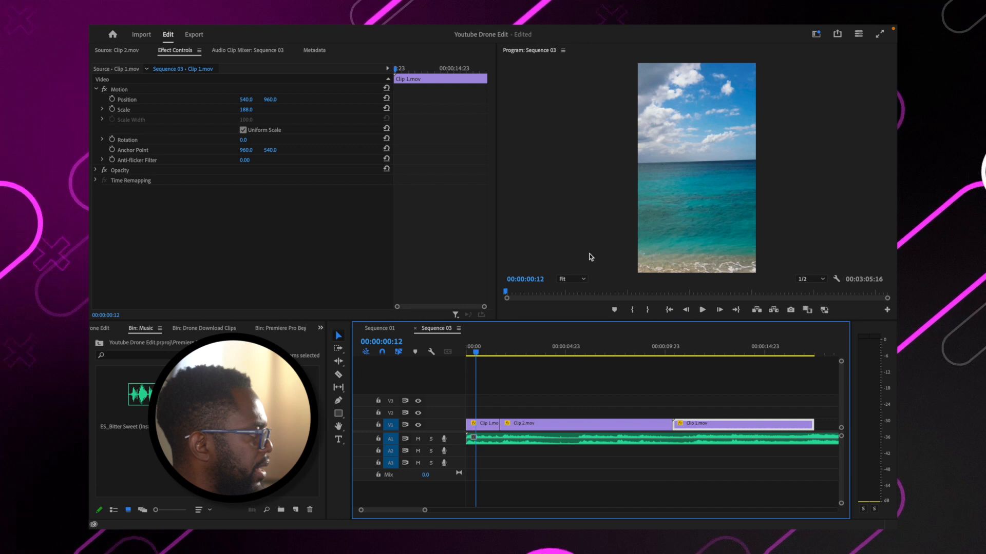
click(338, 440)
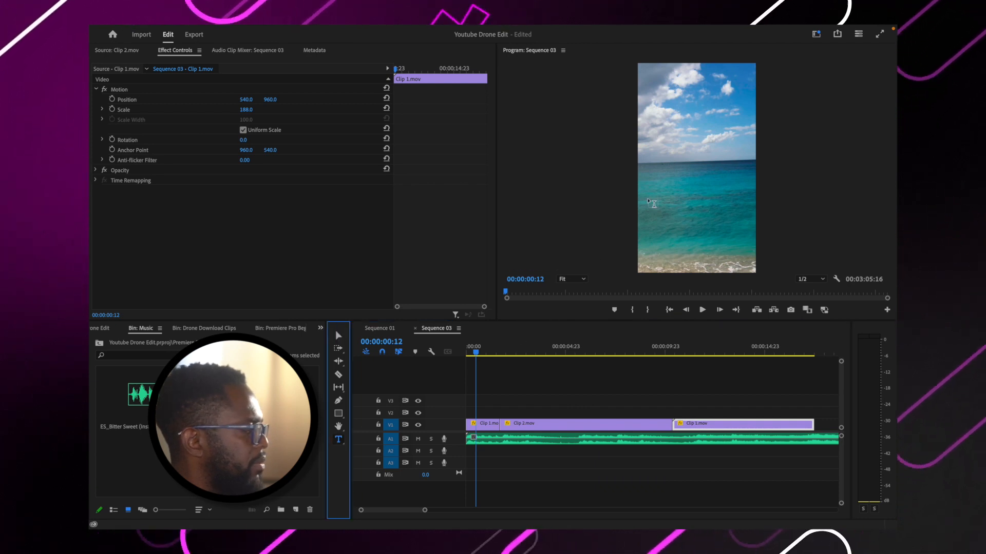
click(678, 180)
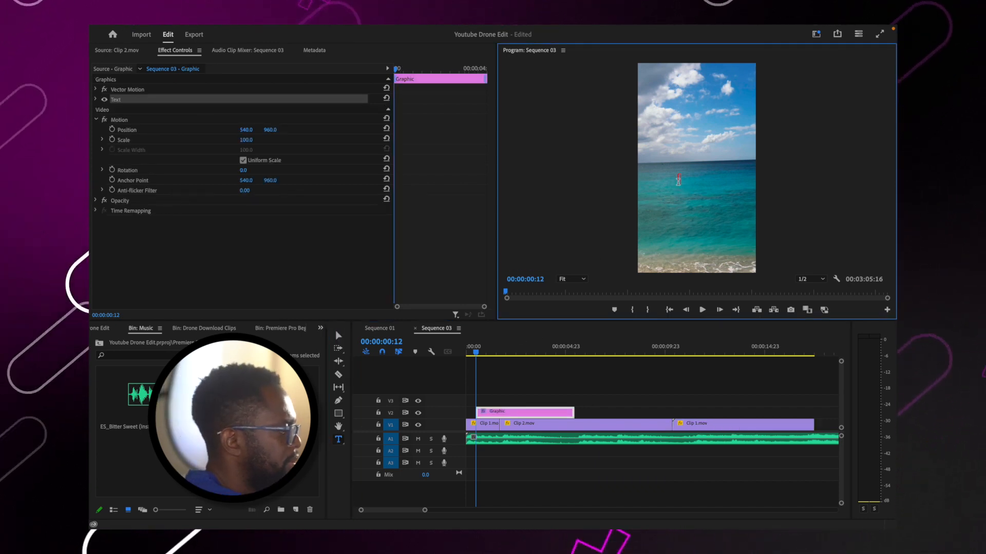
text(Yout)
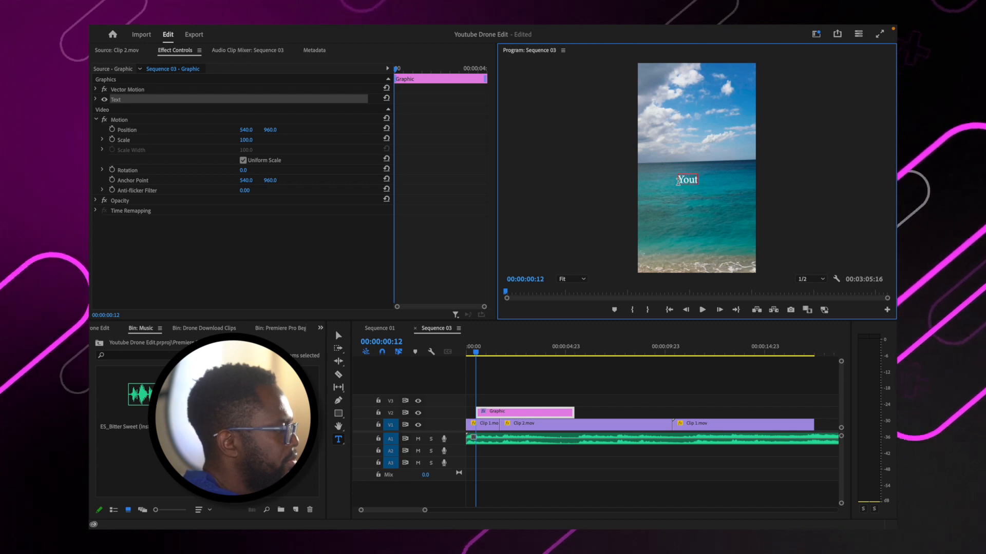
text(ube Vids)
key(BackSpace)
key(BackSpace)
text(deoTutro)
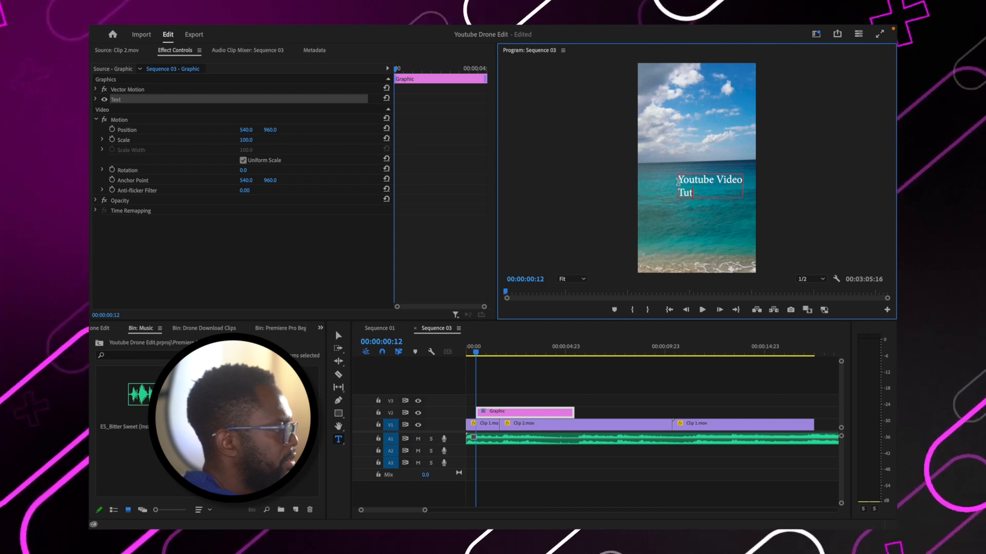
key(BackSpace)
key(BackSpace)
text(ot=r)
key(BackSpace)
key(BackSpace)
key(BackSpace)
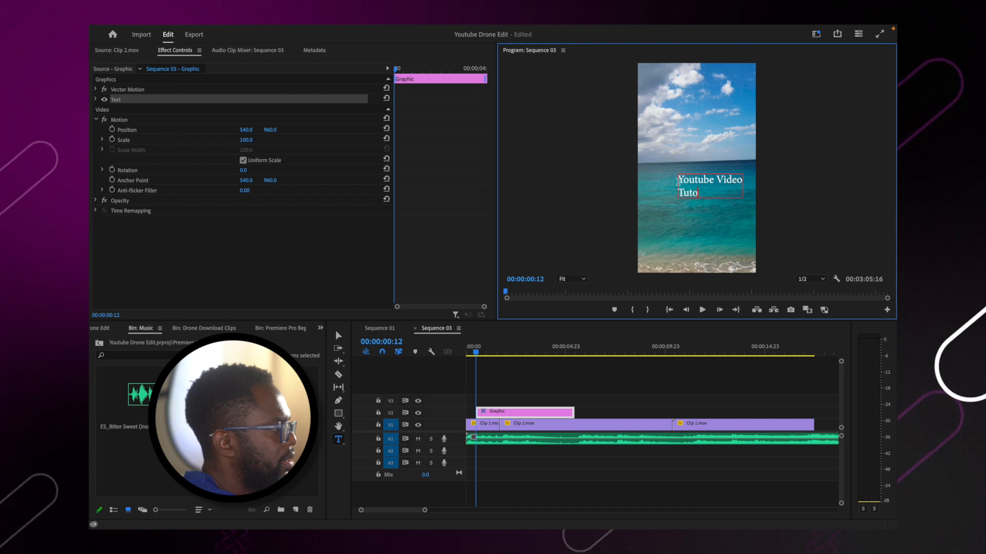
text(rial)
key(Escape)
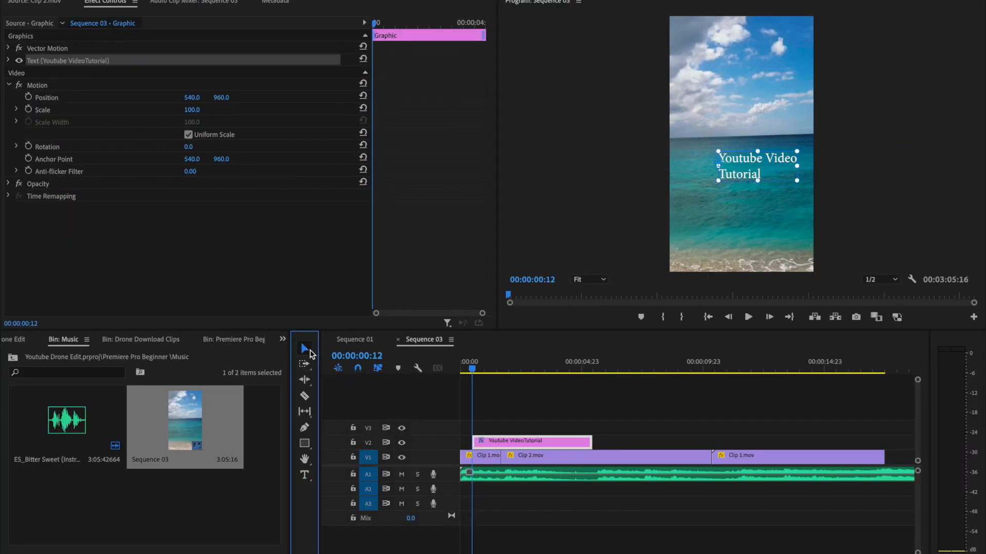
Step: Shift the title slightly up and to the left in the frame and move its V2 clip to start at 00:00:00:00
drag(741, 156, 740, 155)
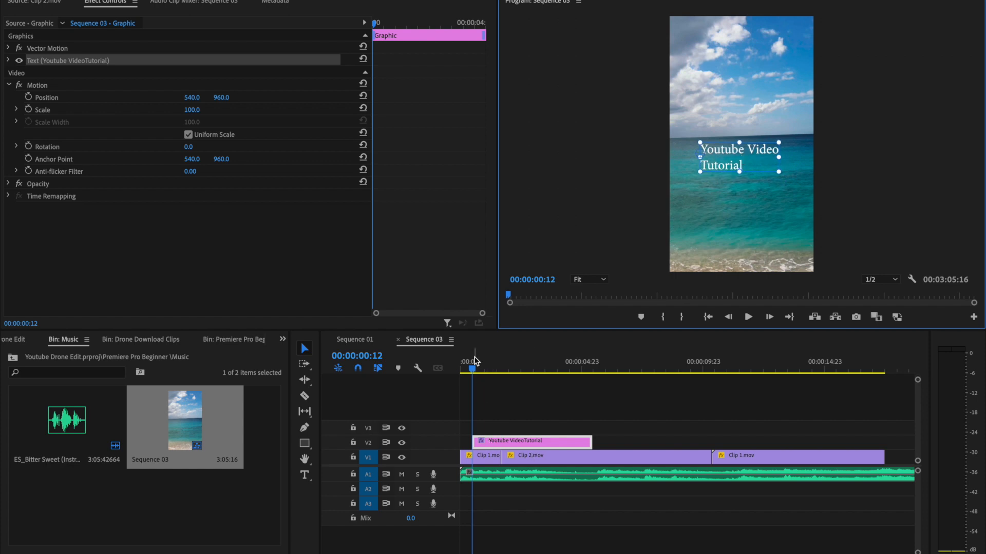
drag(476, 362, 459, 365)
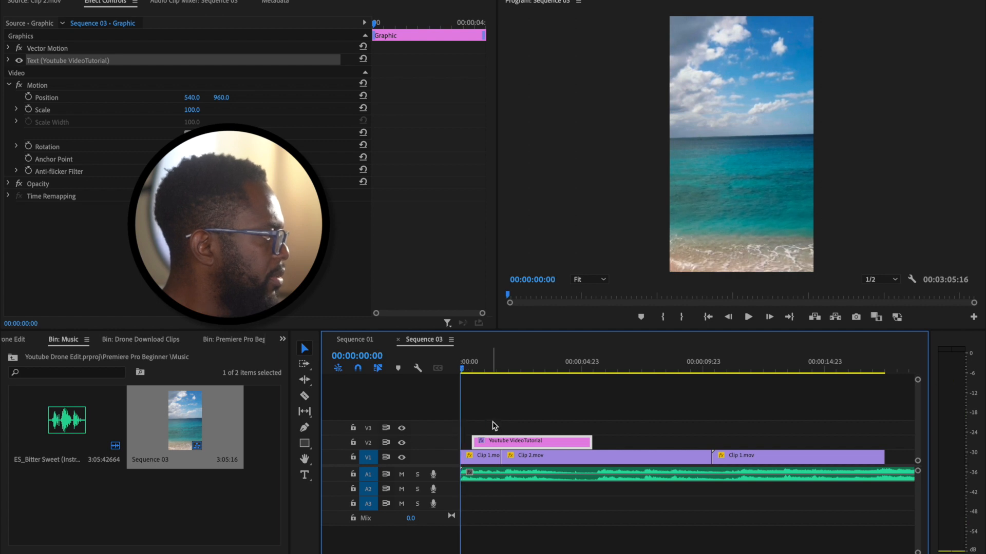
drag(499, 442, 476, 442)
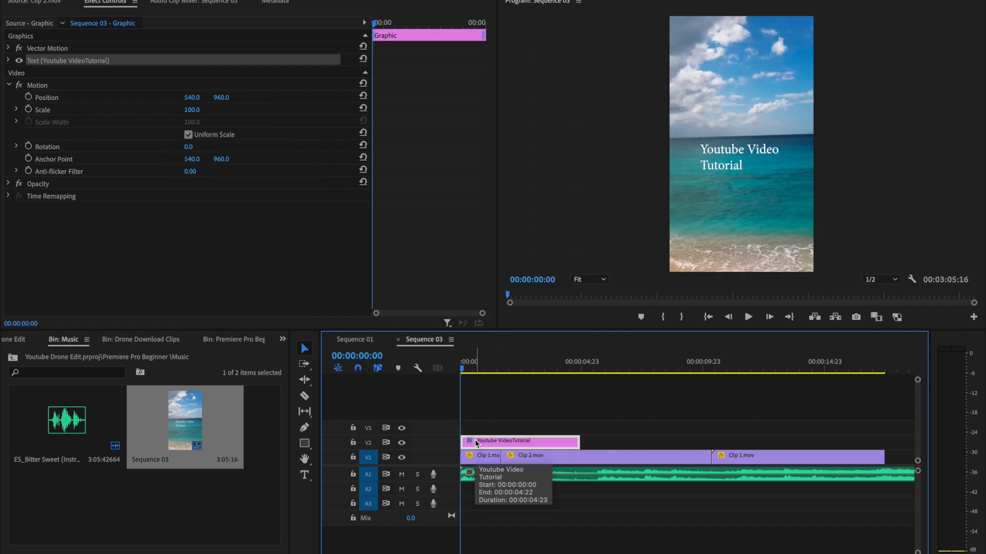
Step: Center the title vertically in the frame and set its font to Montserrat Bold
double_click(476, 441)
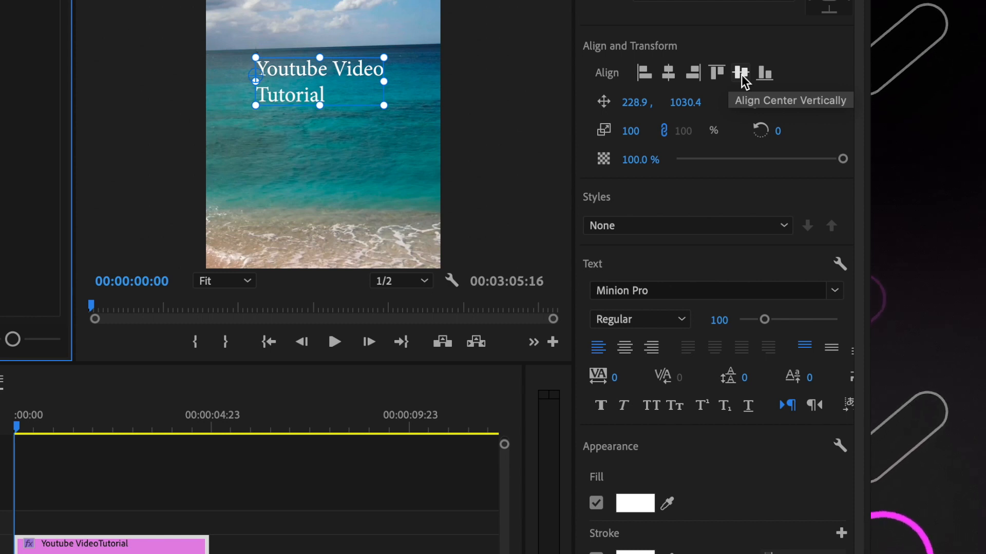
click(742, 78)
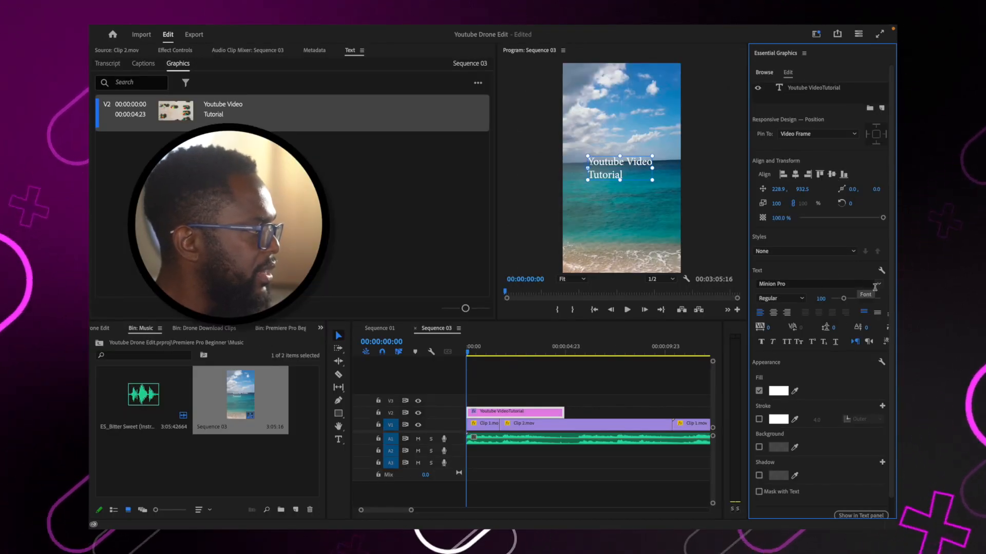
click(875, 285)
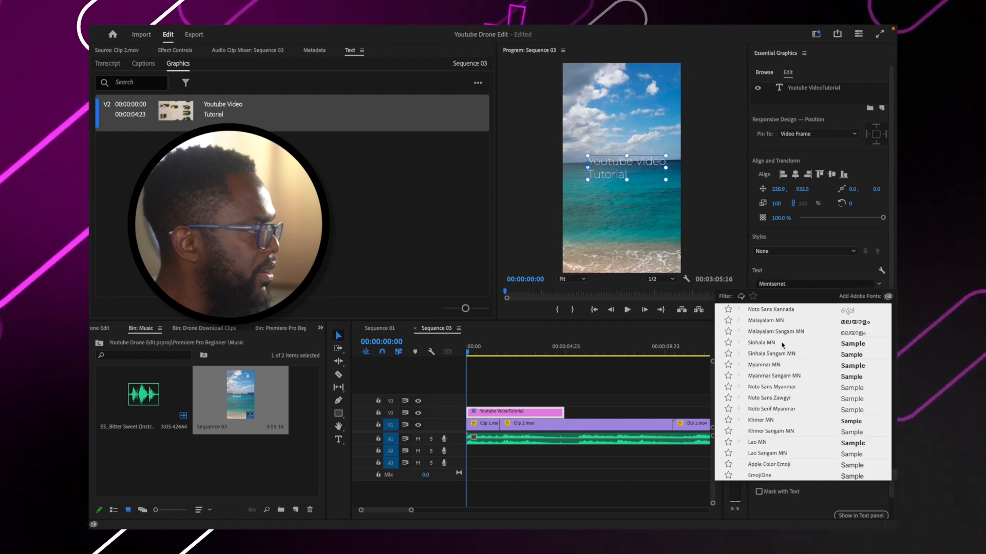
click(877, 284)
click(791, 298)
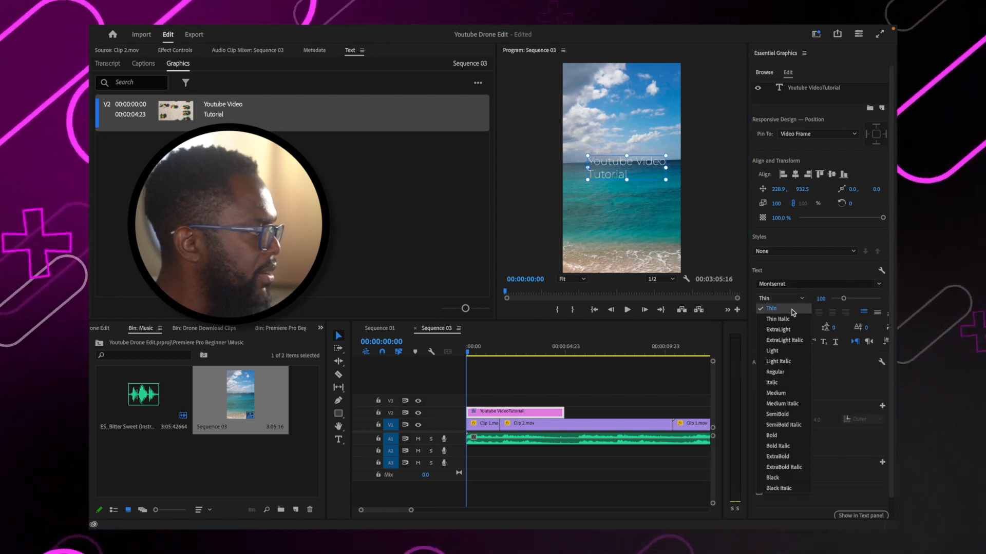
click(789, 440)
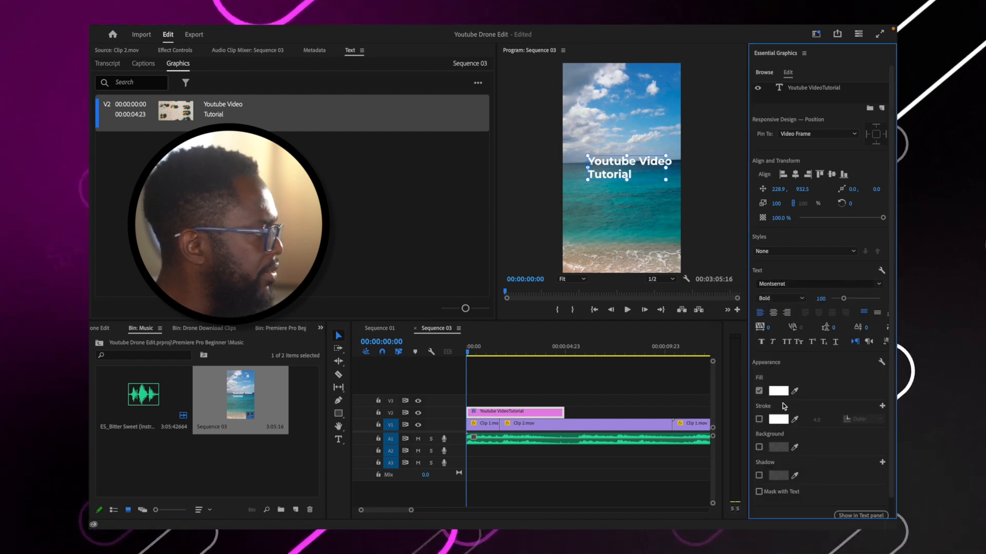
click(778, 391)
click(587, 359)
click(659, 183)
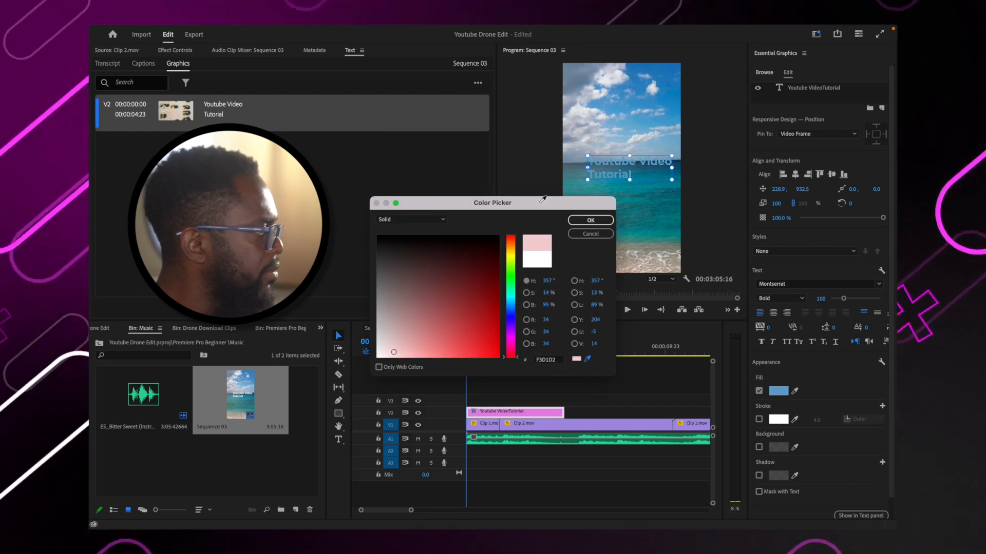
click(590, 234)
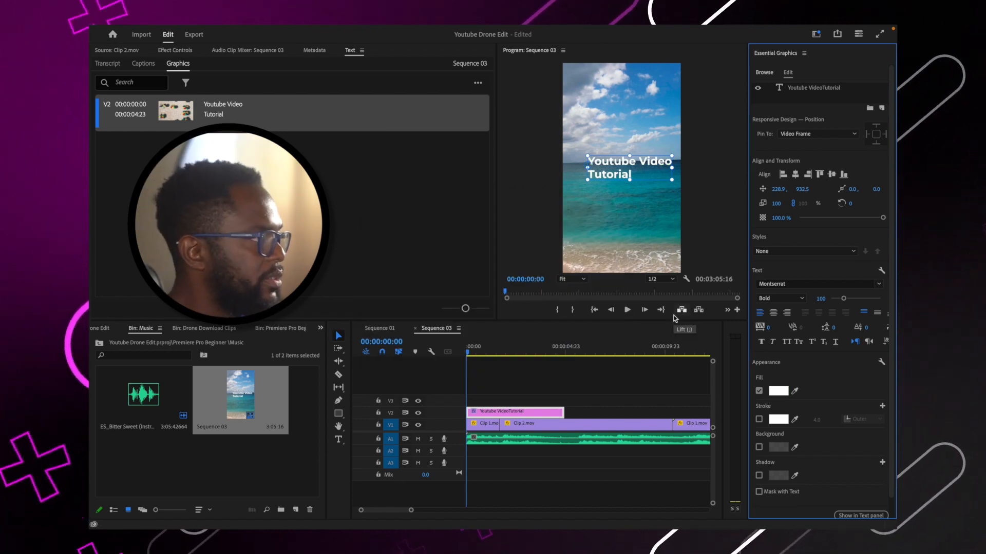
Step: Close the Essential Graphics panel and play the titled sequence from the start, stopping at 00:00:05:13
click(803, 53)
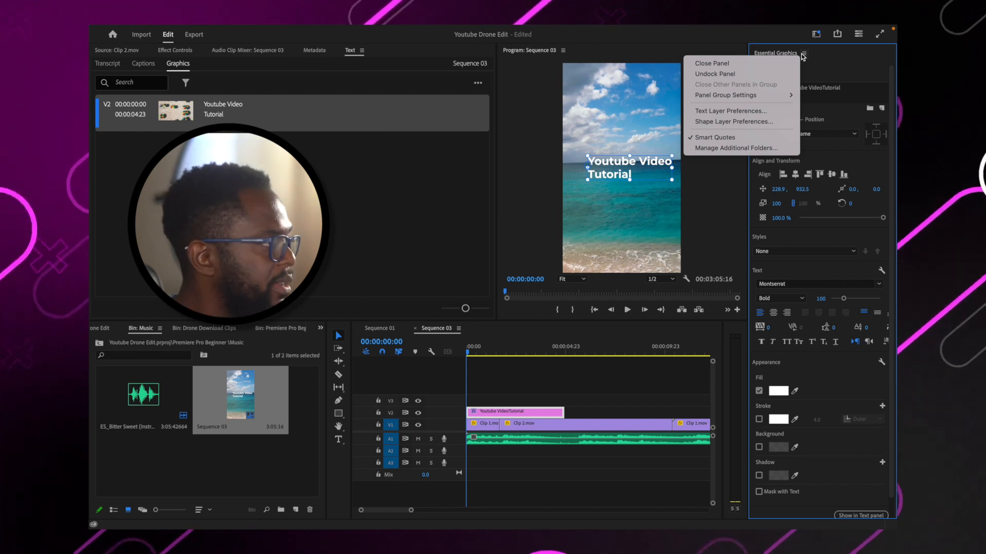
click(712, 63)
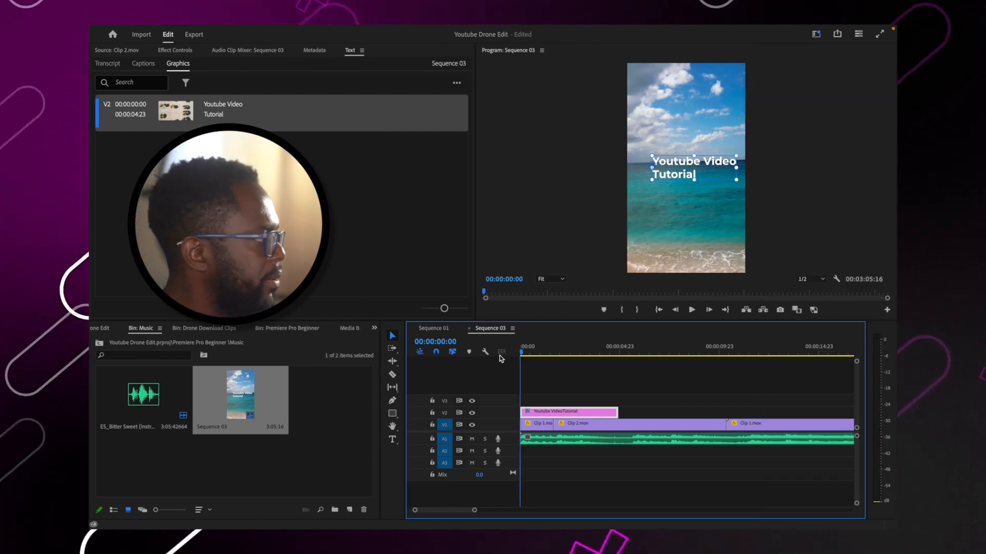
click(502, 358)
click(691, 311)
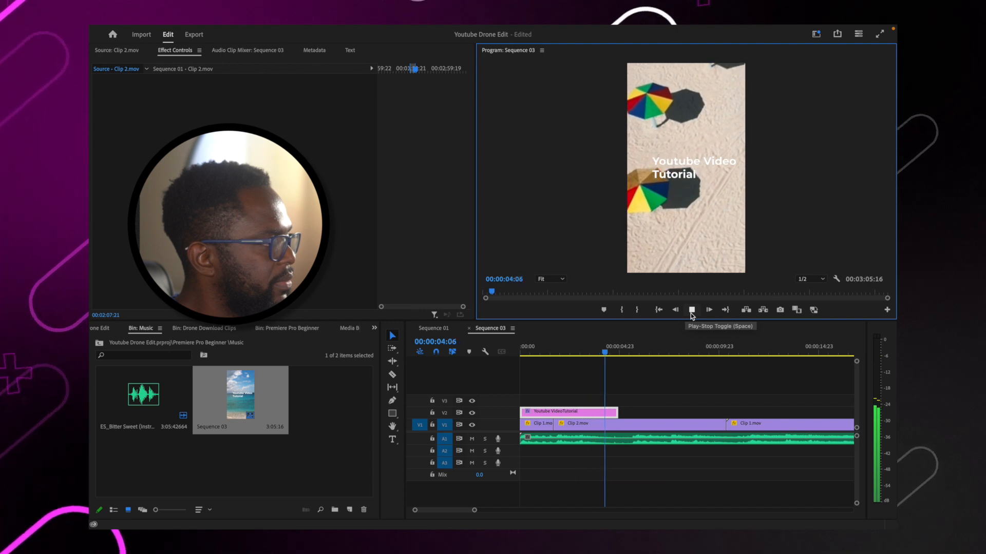
click(691, 313)
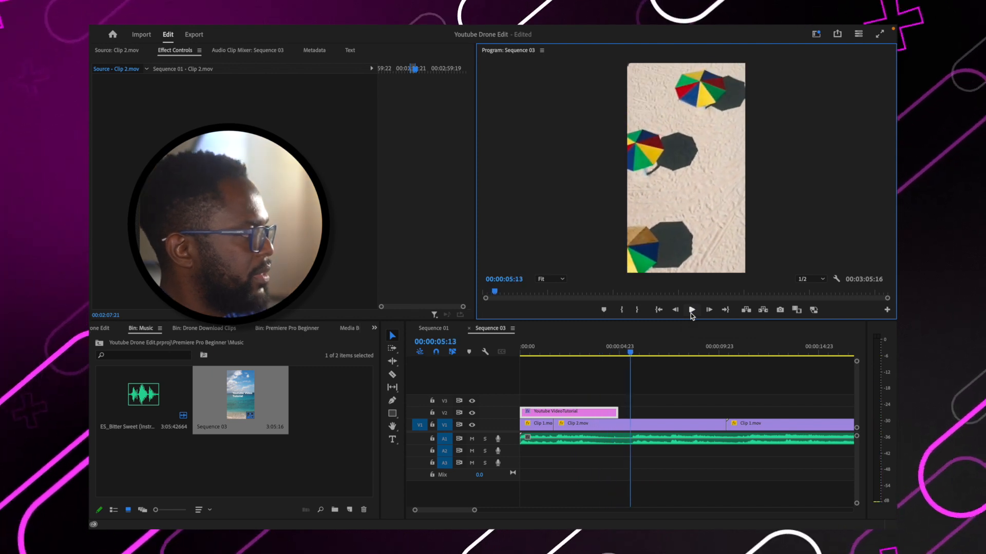
Step: Split Clip 2.mov at 00:00:05:13 and delete the part after the cut
key(c)
click(632, 425)
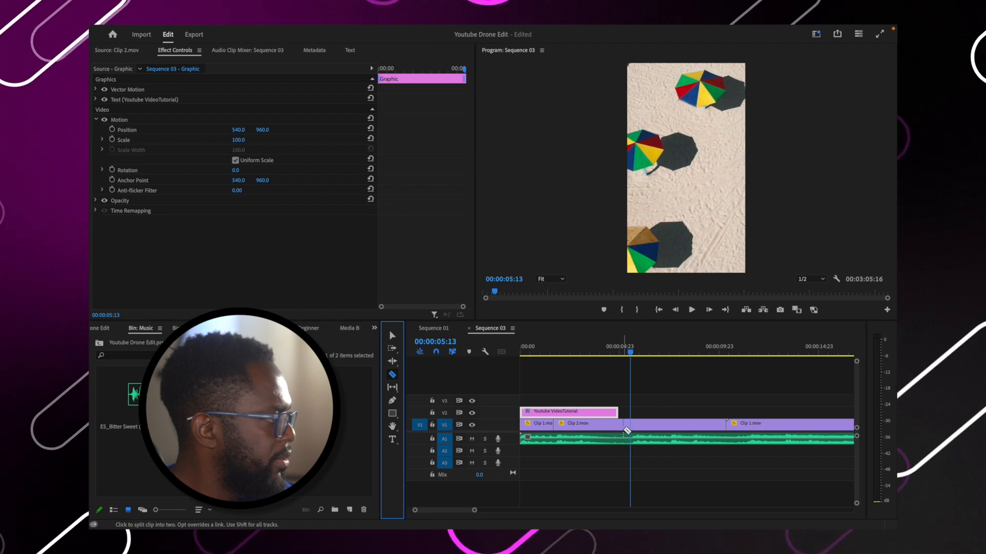
click(627, 431)
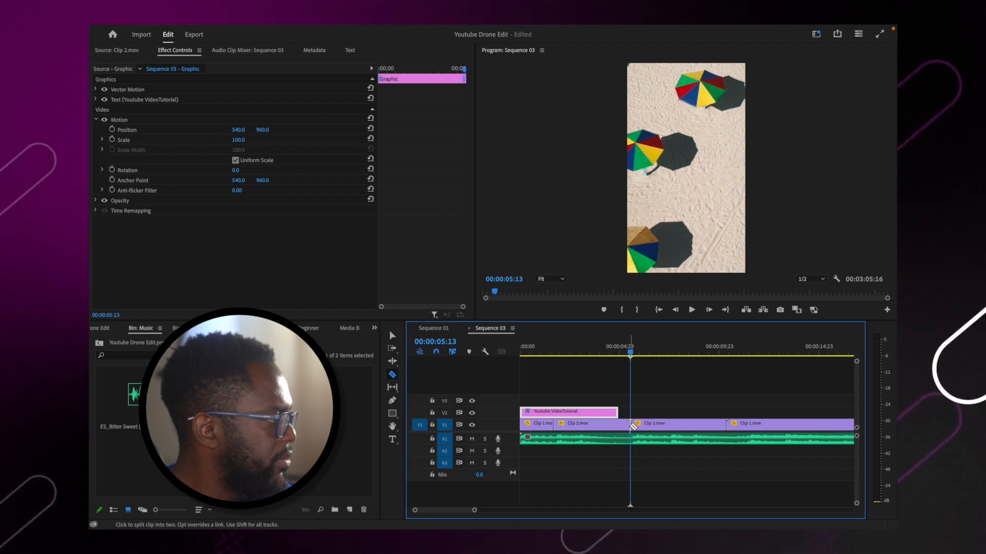
click(393, 336)
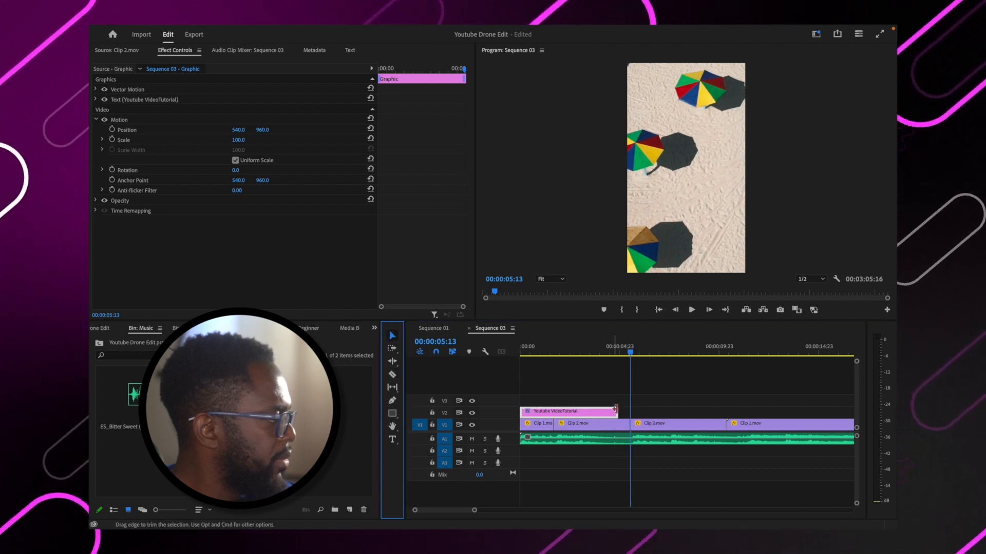
click(657, 424)
key(Delete)
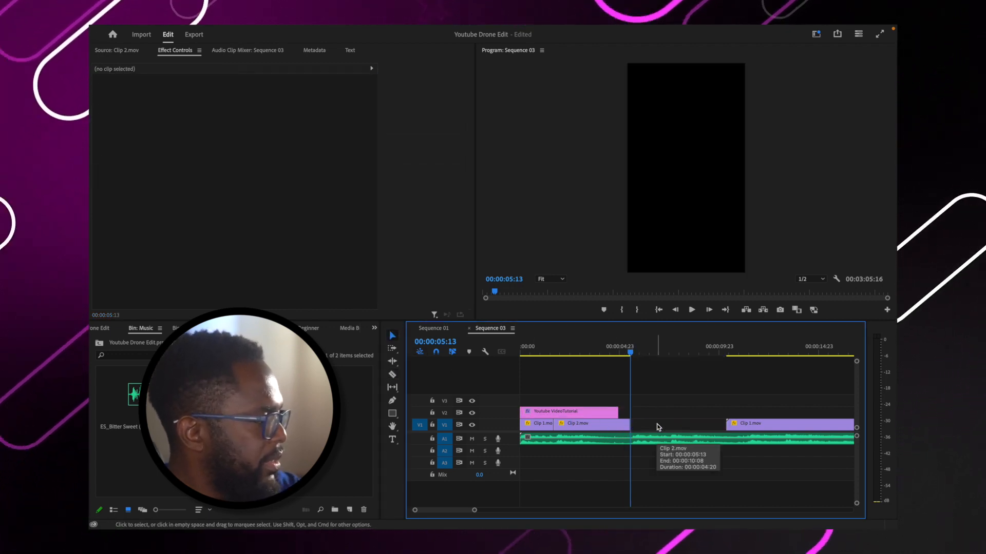
Step: Move the last Clip 1.mov against the end of Clip 2.mov and extend the title to the end of the video
drag(736, 424, 771, 414)
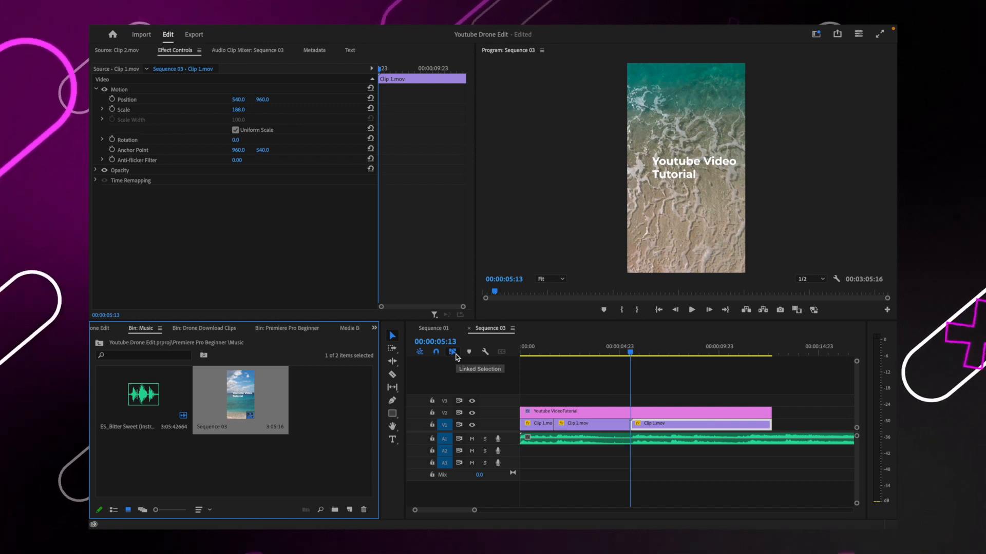
Step: Search the effects for "disso" and apply Cross Dissolve to the beginning and end of the title clip
click(374, 330)
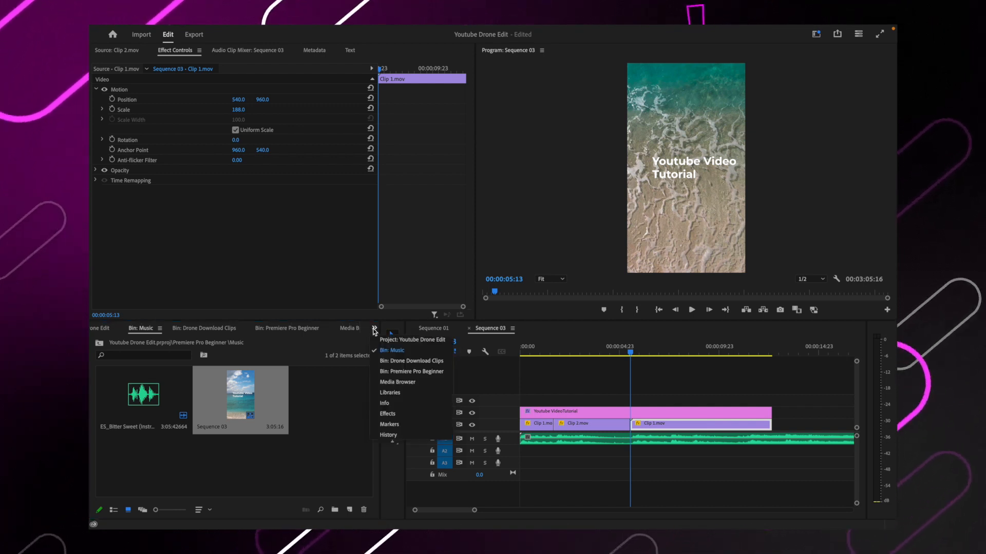
click(395, 414)
click(128, 342)
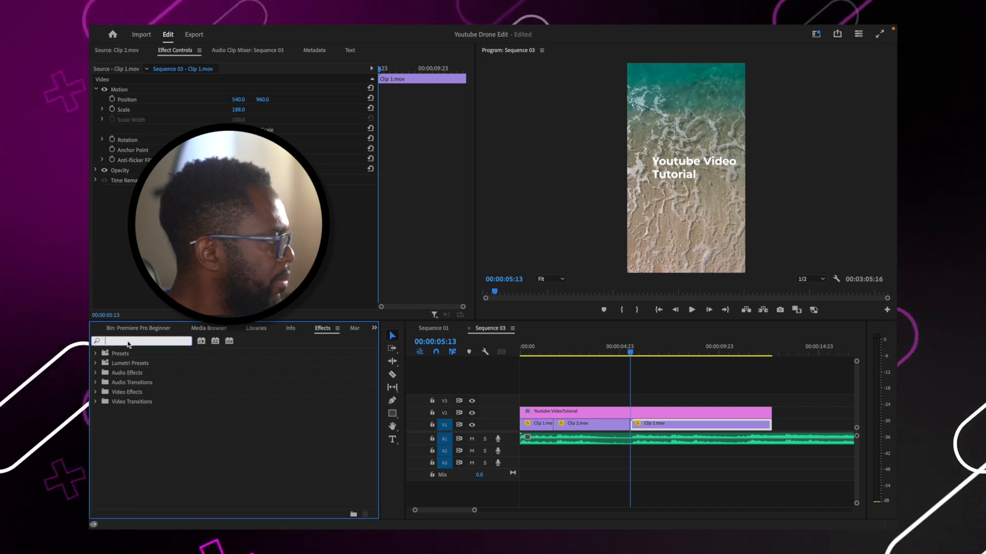
text(disso)
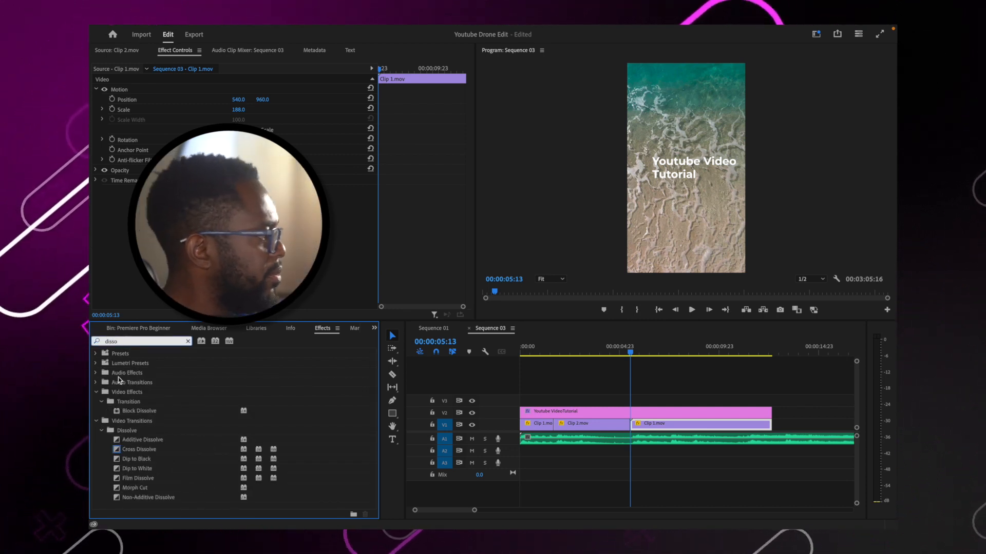
click(136, 451)
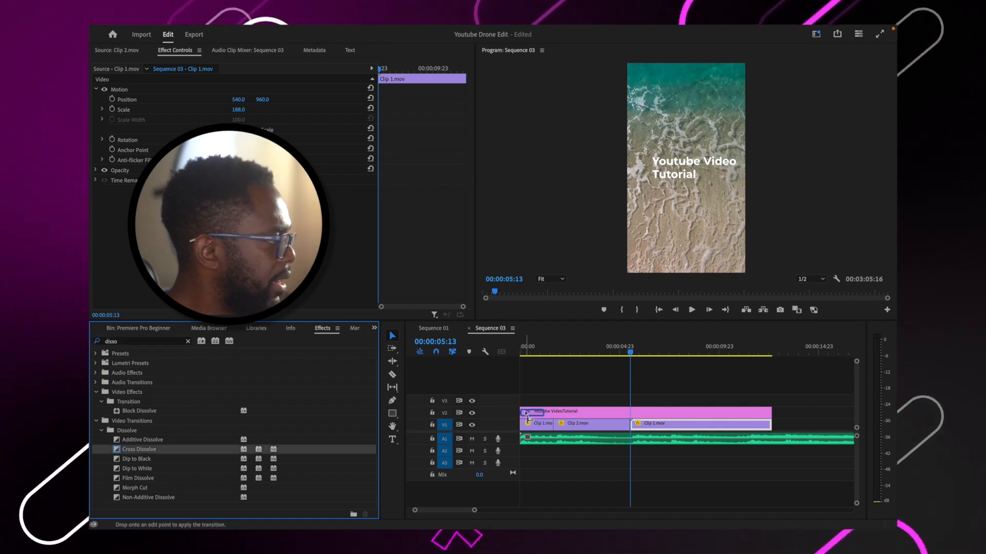
drag(114, 455, 760, 414)
Step: Play Sequence 03 from 00:00:00:00 to review the title's dissolve
click(623, 350)
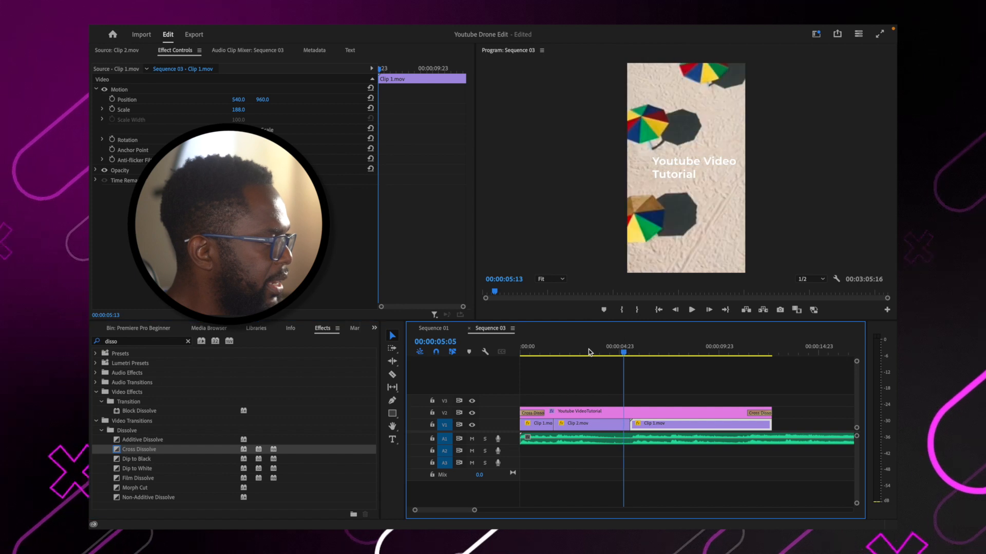
drag(590, 352, 478, 355)
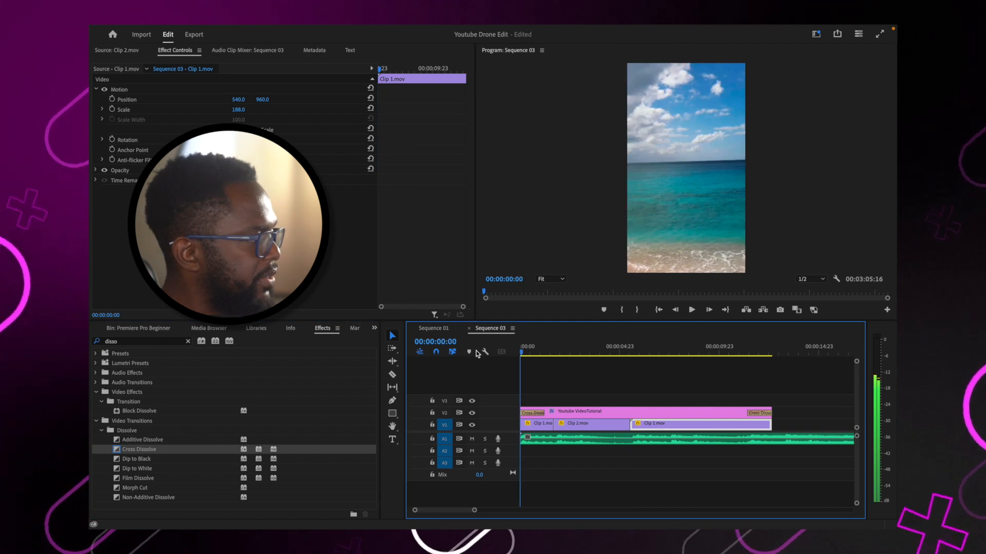
key(space)
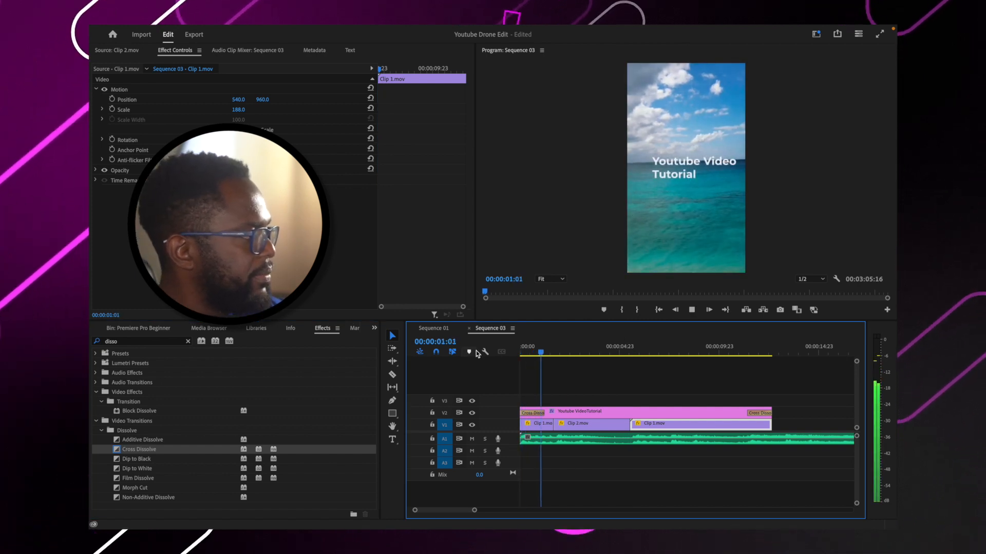
Step: Play the last seconds of Sequence 03 to review the title's closing dissolve
click(747, 352)
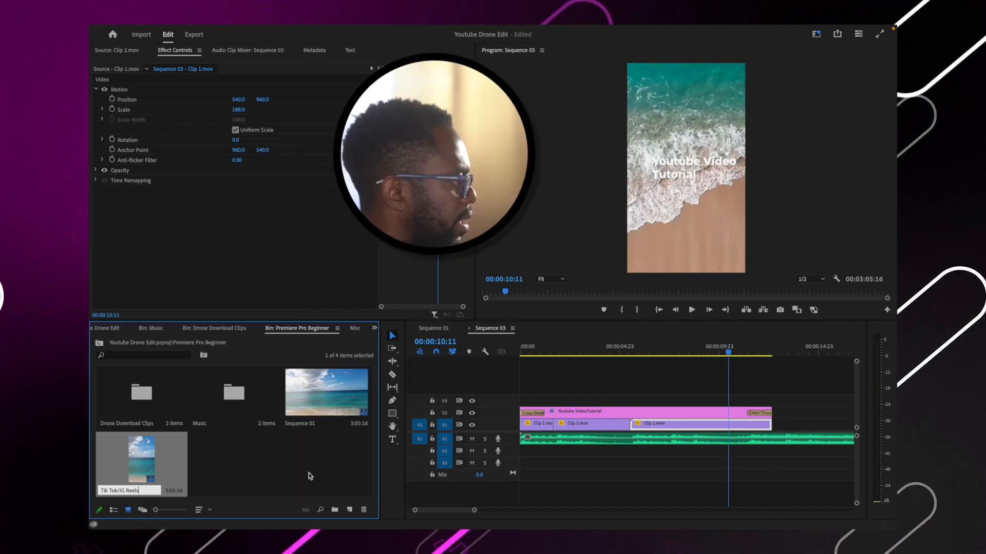
Step: Rename Sequence 01 as "1080p Video" and the vertical sequence as "Tik tok/IG Reels" in the Premiere Pro Beginner bin
click(325, 421)
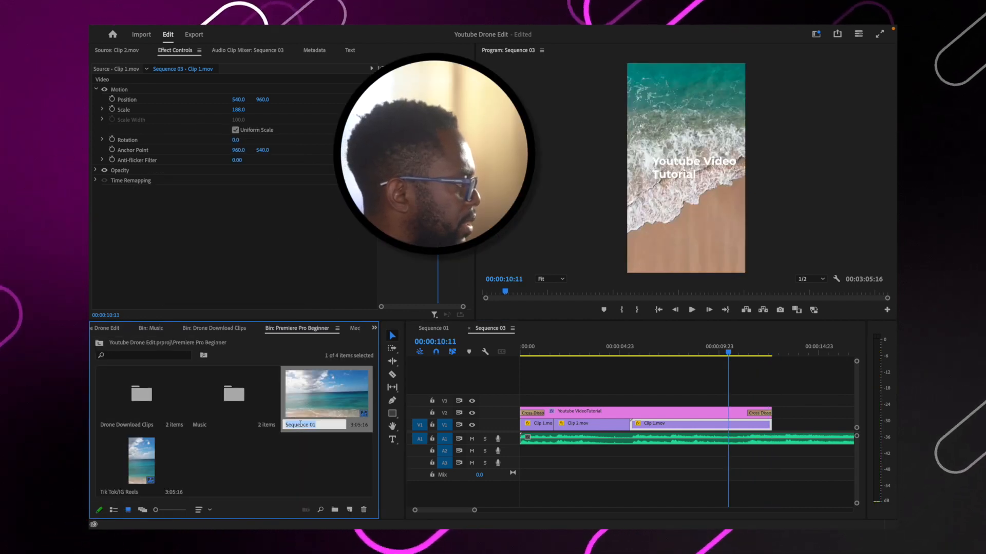
text(1080)
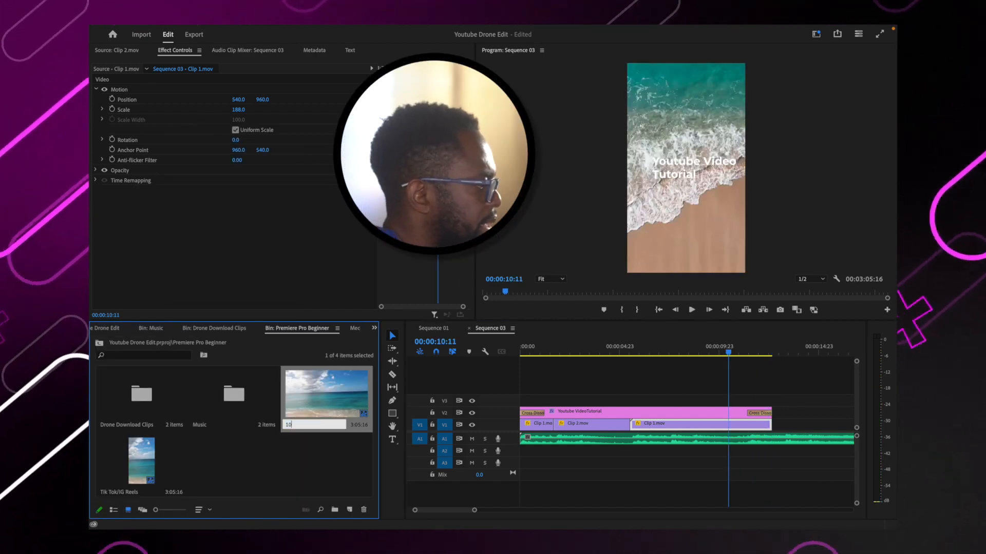
text(p Video)
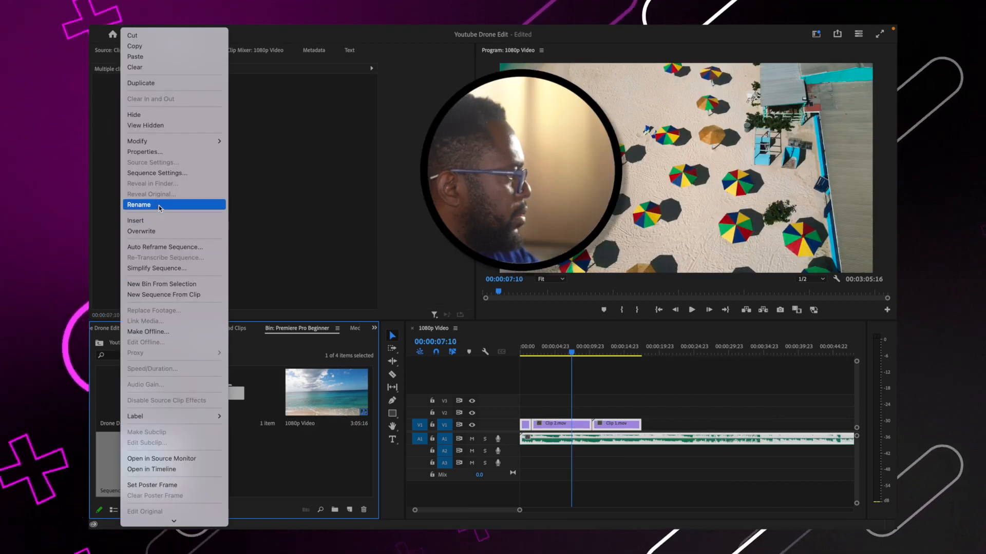
click(159, 205)
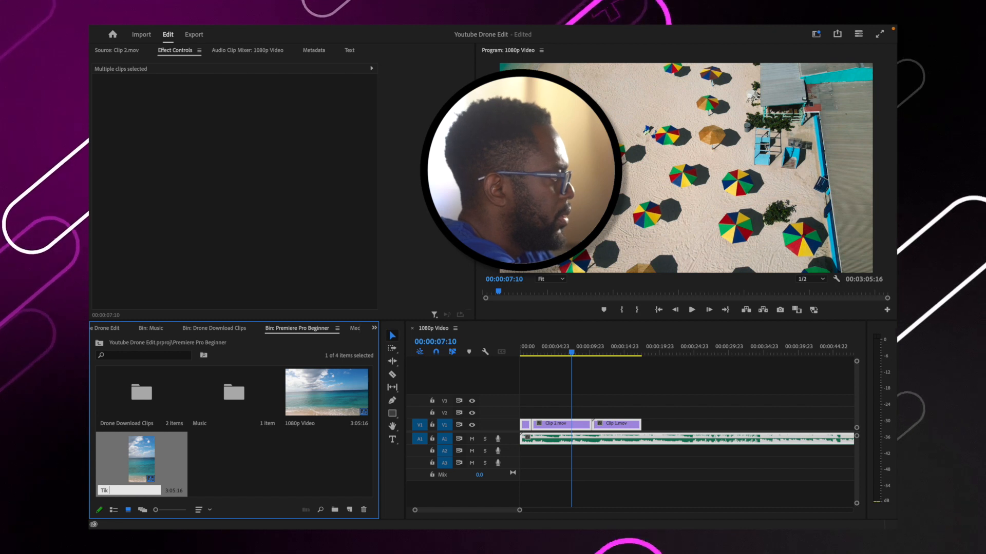
text(IG Reels)
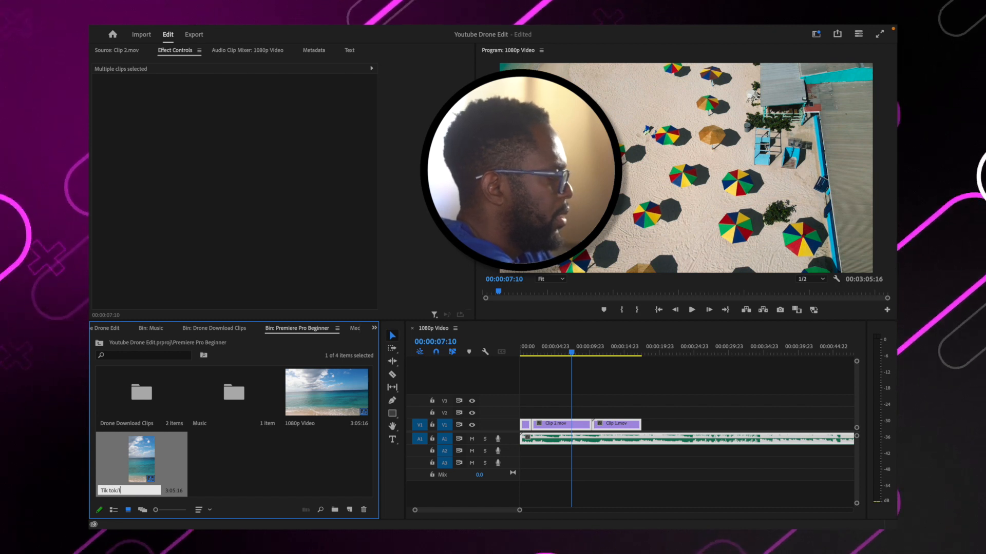
key(Return)
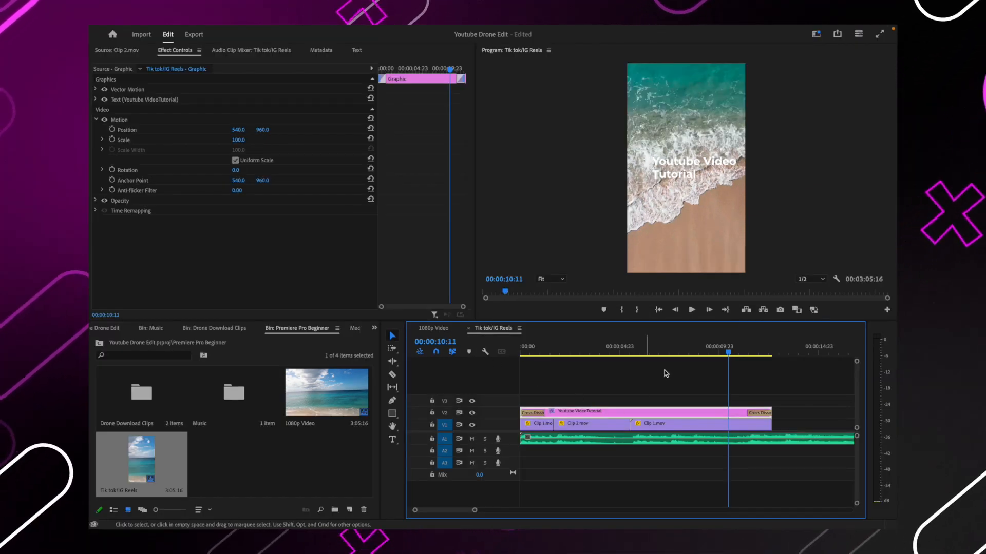
Step: Copy the title from Tik tok/IG Reels, paste it at the start of 1080p Video, and extend it to the end of the last clip
key(Up)
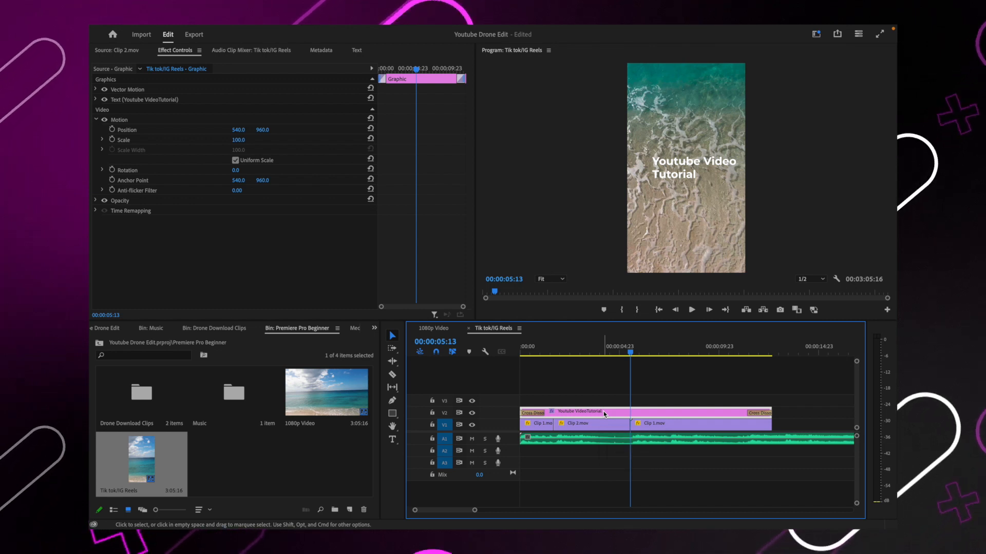
right_click(605, 414)
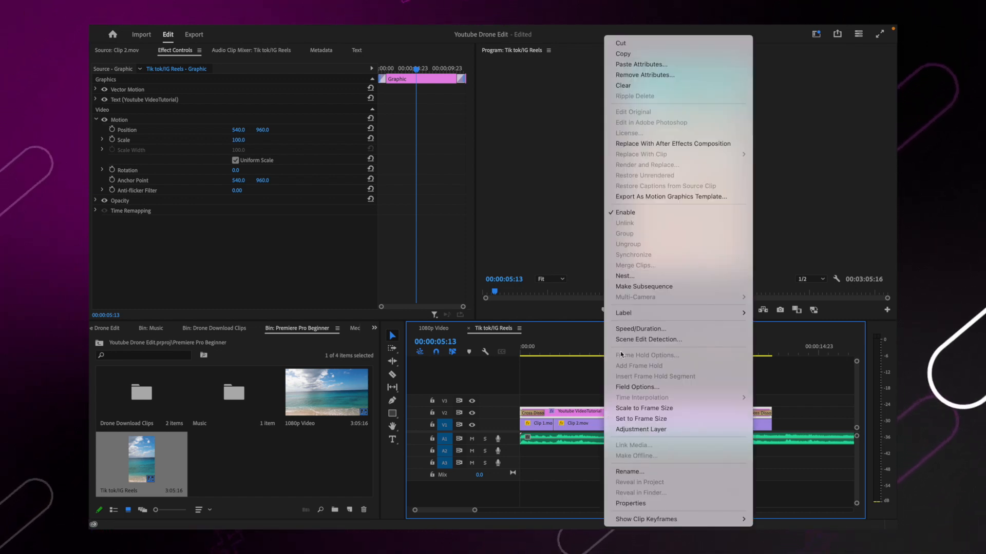
click(705, 55)
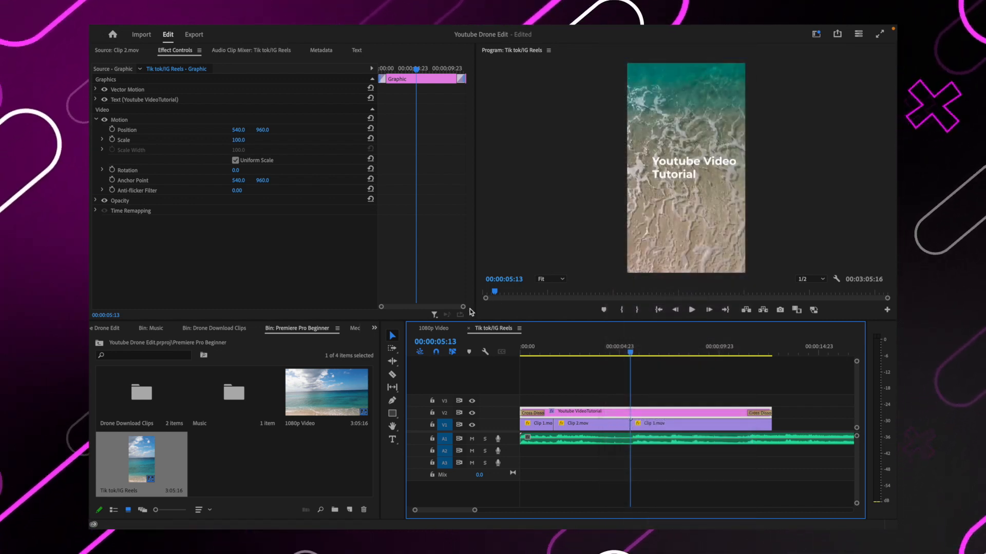
click(440, 329)
key(Home)
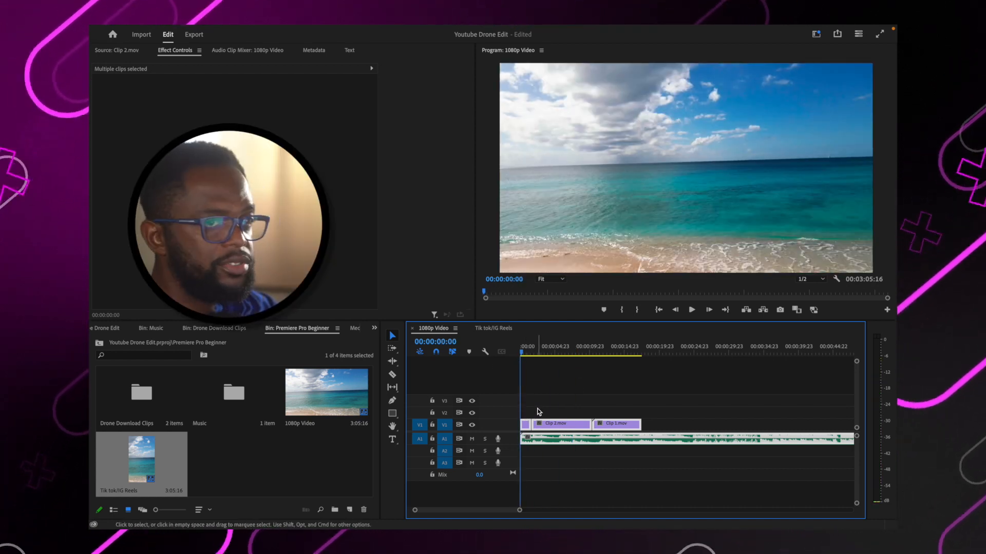
key(super+v)
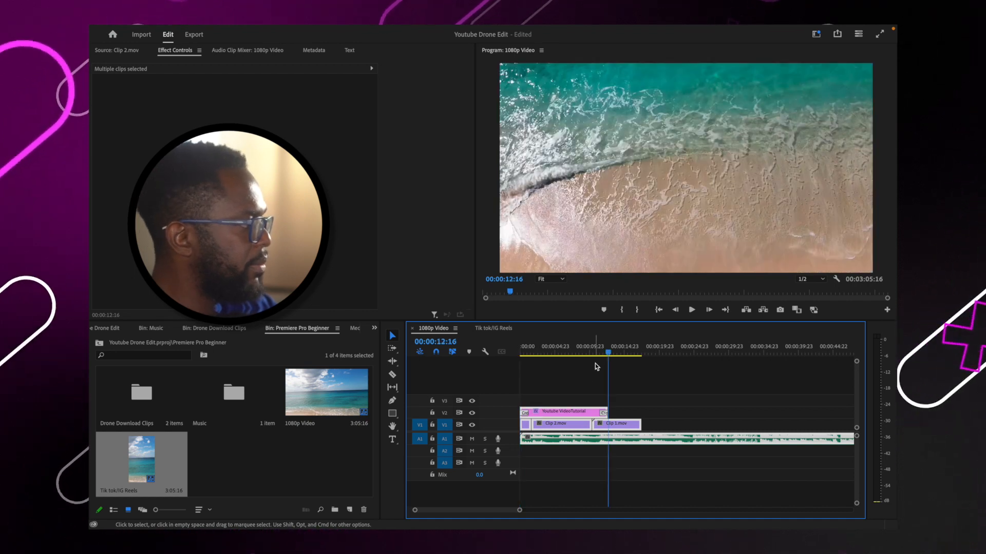
drag(604, 412, 640, 412)
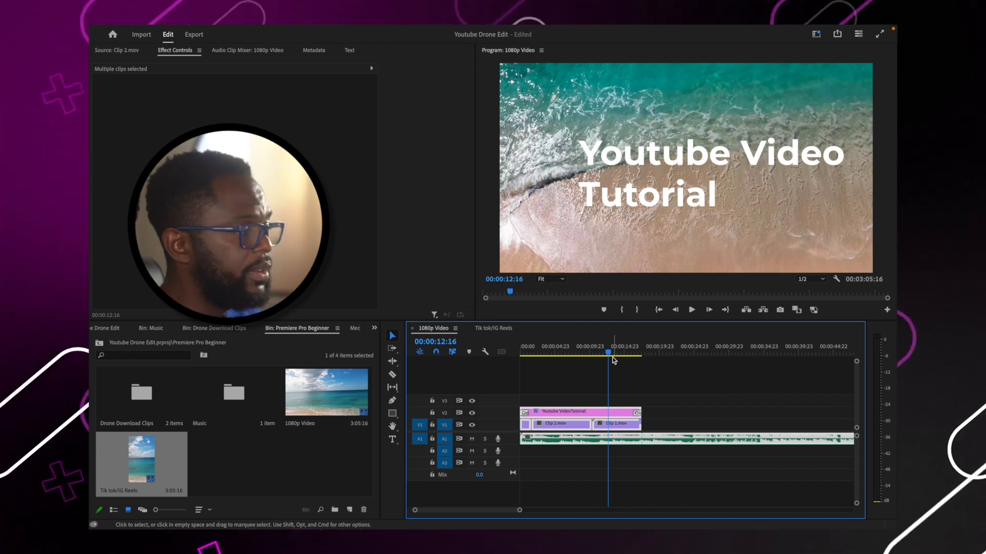
Step: Mark the In point at 00:00:00:00 and the Out point at 00:00:17:11 in the 1080p Video sequence
drag(610, 353, 517, 349)
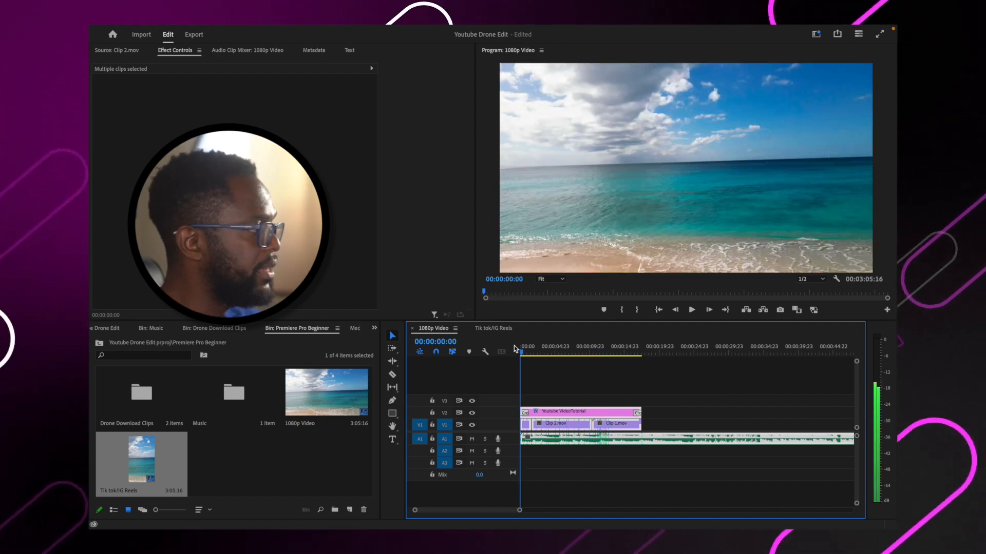
click(625, 311)
drag(519, 348, 641, 349)
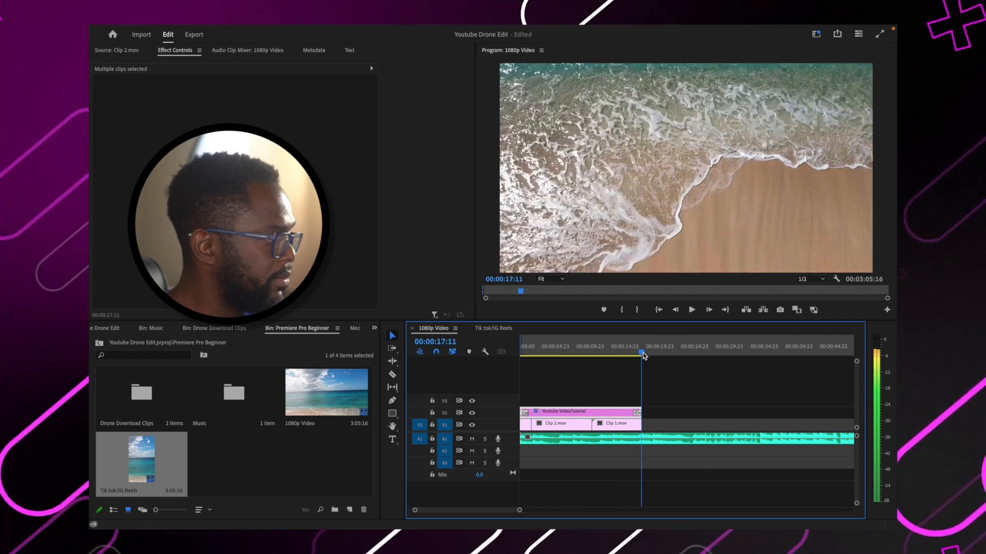
click(638, 311)
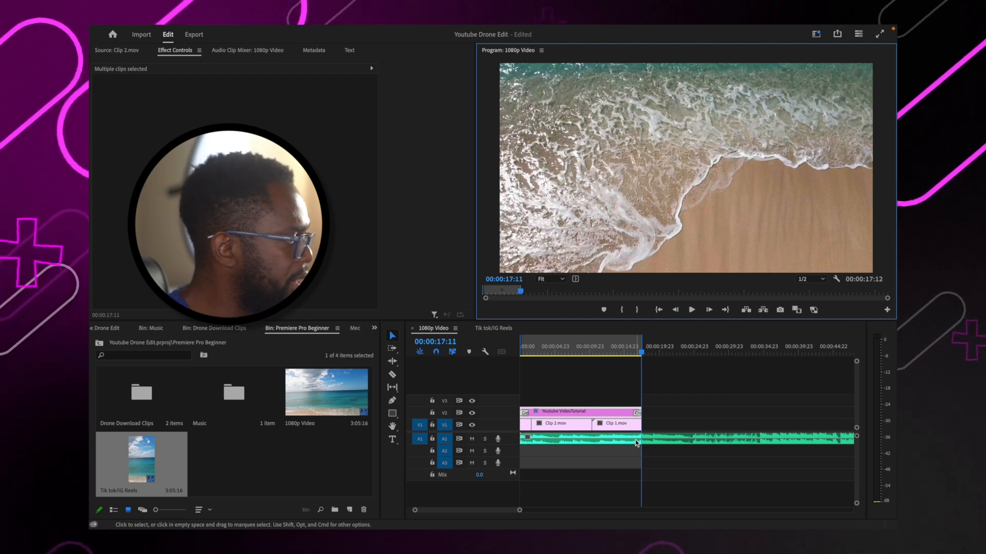
Step: Split the music on A1 at 00:00:17:11 with the Razor tool and delete the part after the cut
click(392, 376)
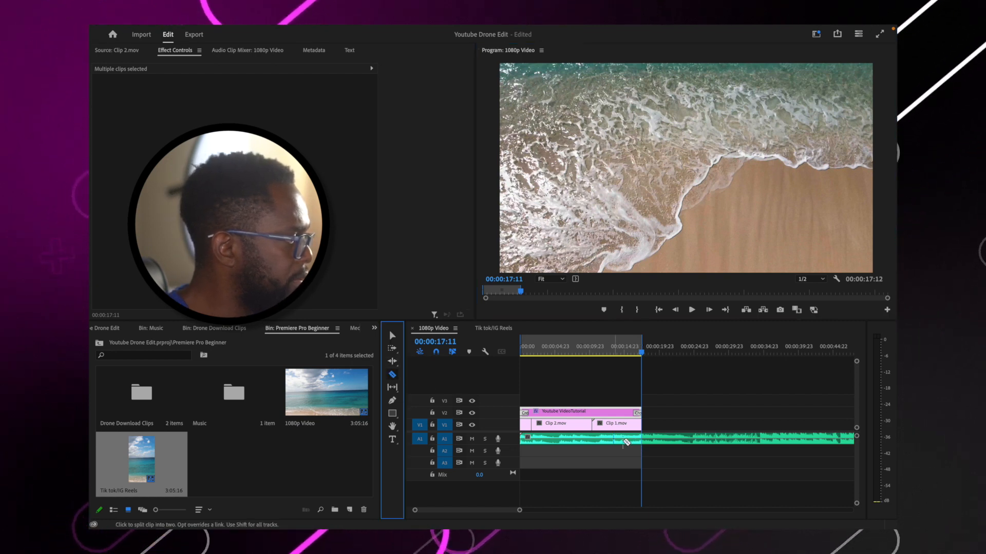
click(641, 440)
click(393, 336)
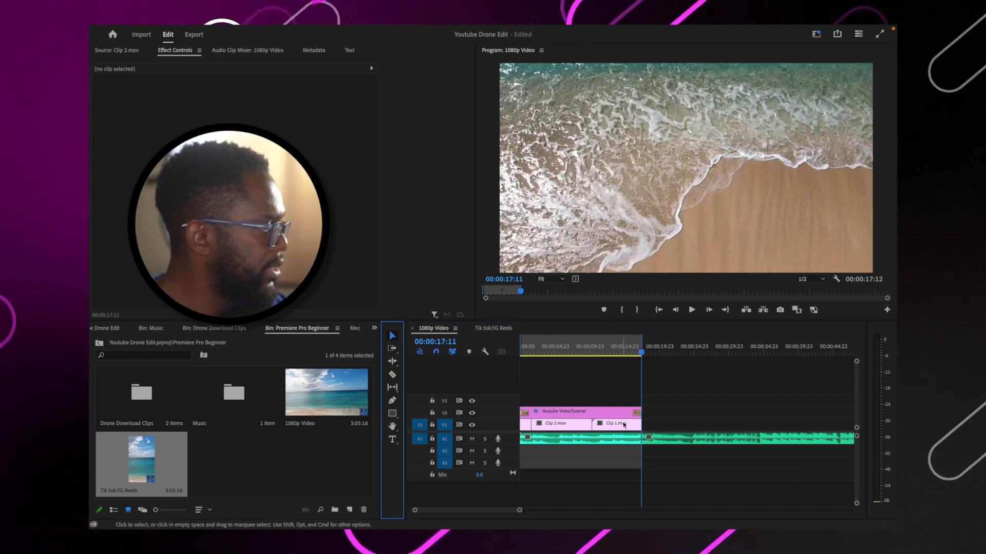
click(658, 438)
key(Delete)
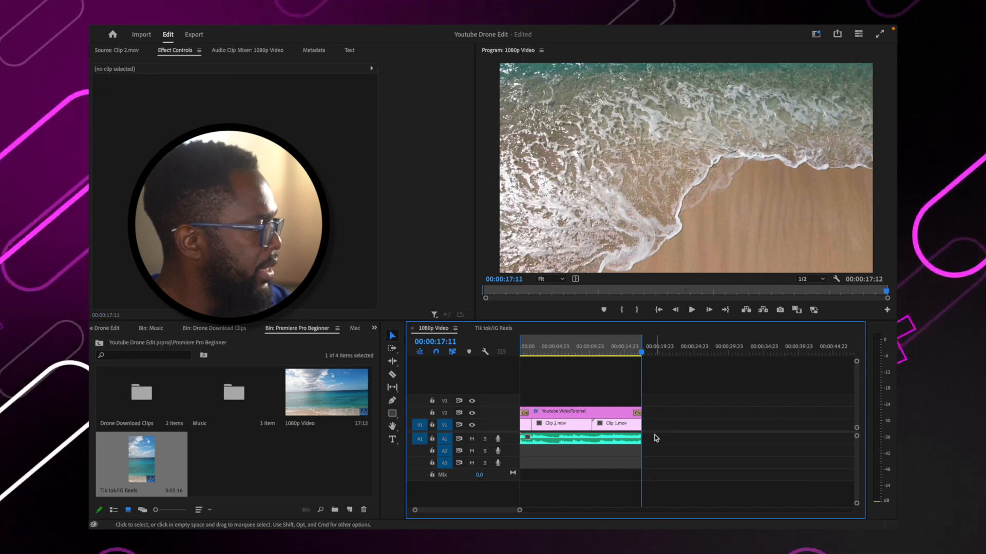
Step: Search the effects for "fade" and apply Exponential Fade to the end of the music clip
click(374, 328)
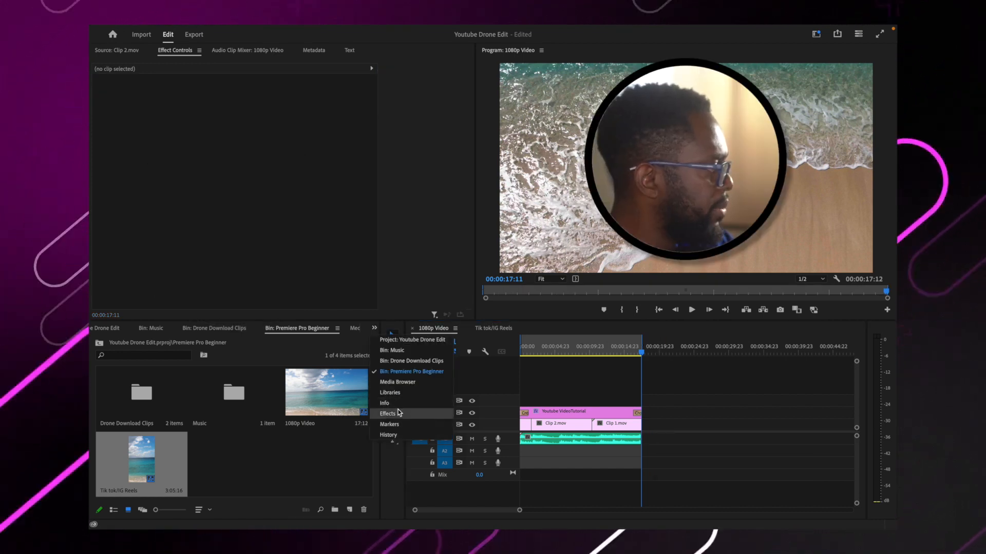
click(388, 413)
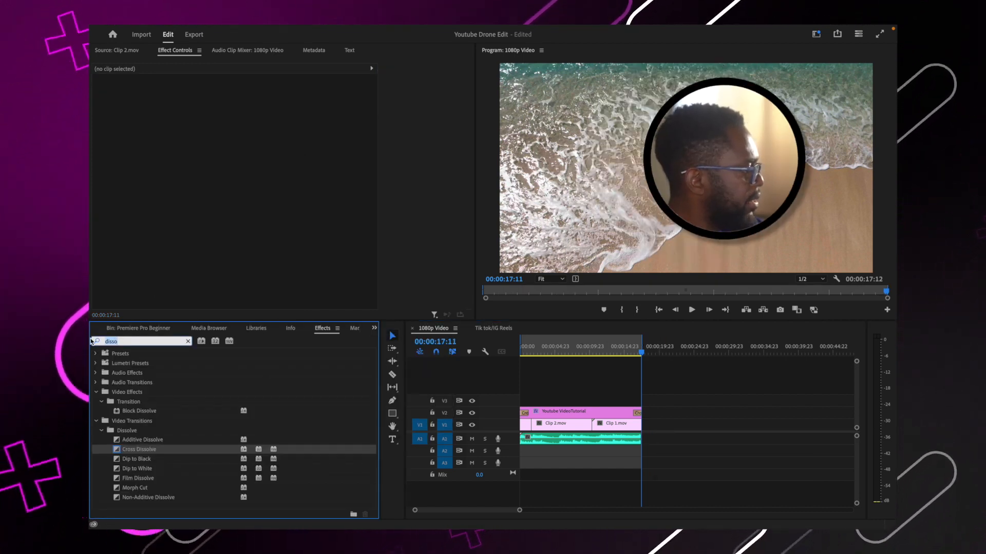
text(fade)
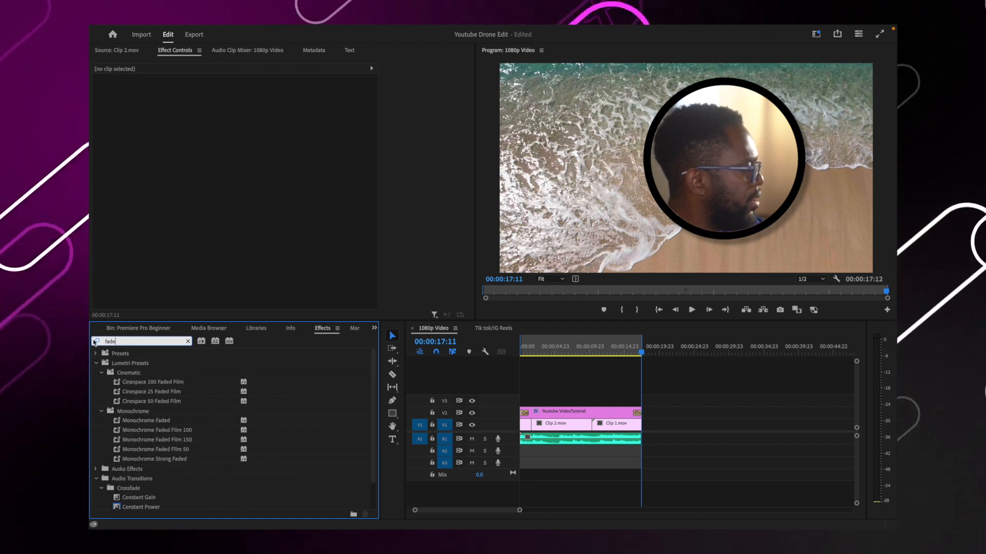
scroll(163, 462, down, 2)
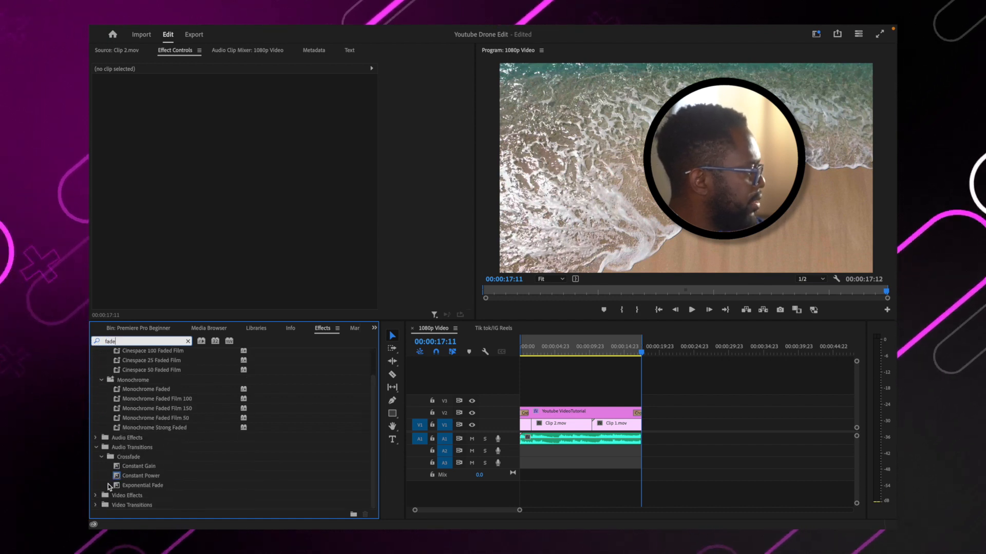
drag(117, 488, 257, 487)
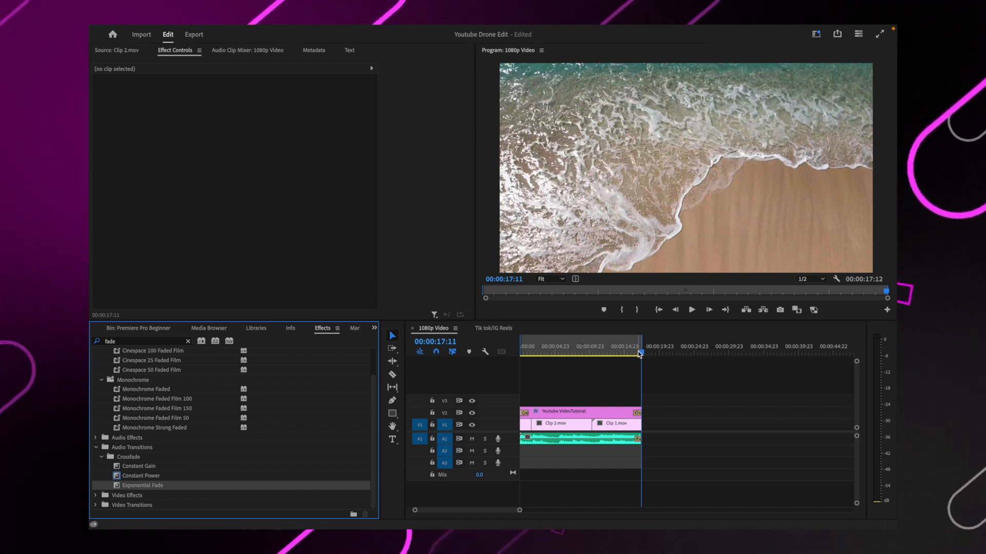
Step: Search the effects for "diss", apply Cross Dissolve to the end of the last Clip 1.mov, and play the ending from 00:00:15:11
drag(639, 354, 627, 352)
double_click(106, 341)
text(di)
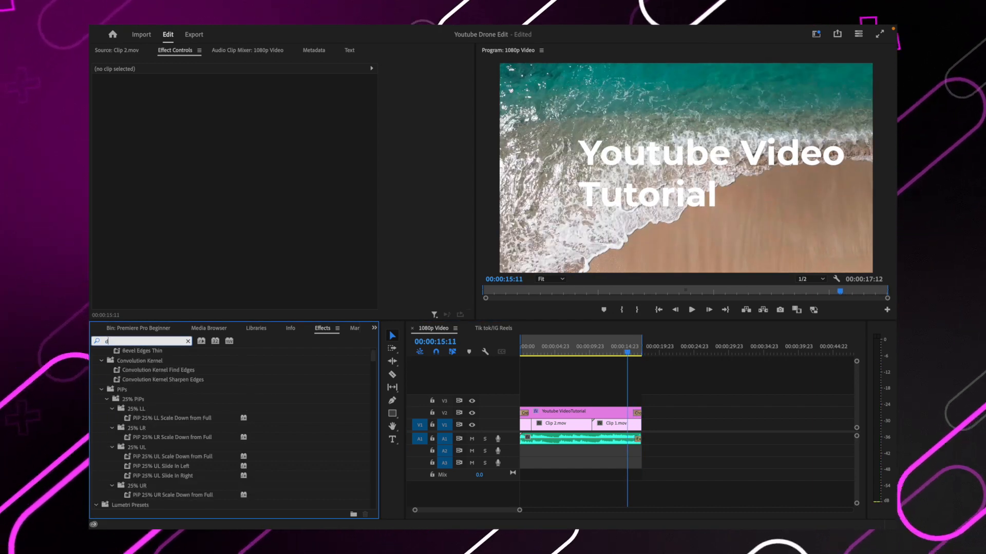
text(ss)
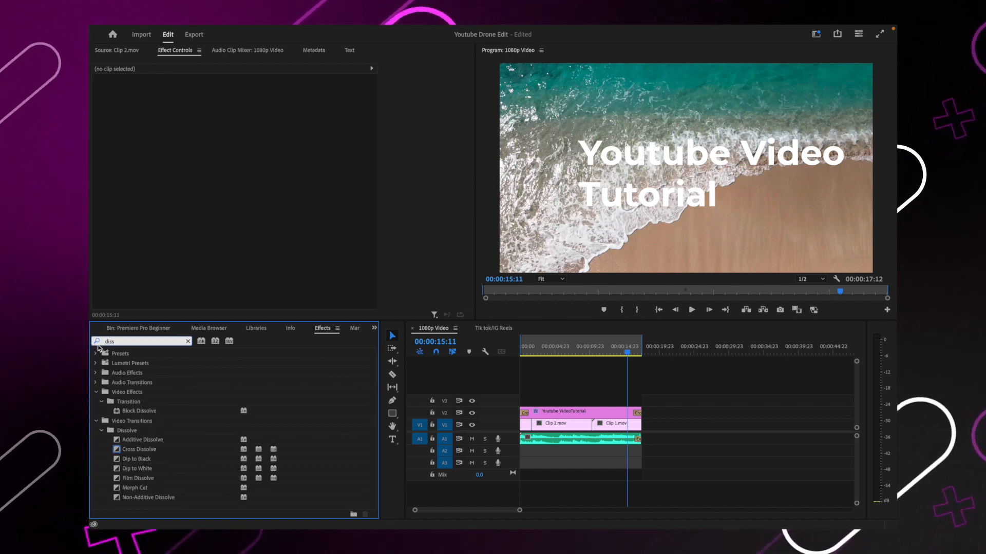
drag(127, 450, 638, 425)
key(space)
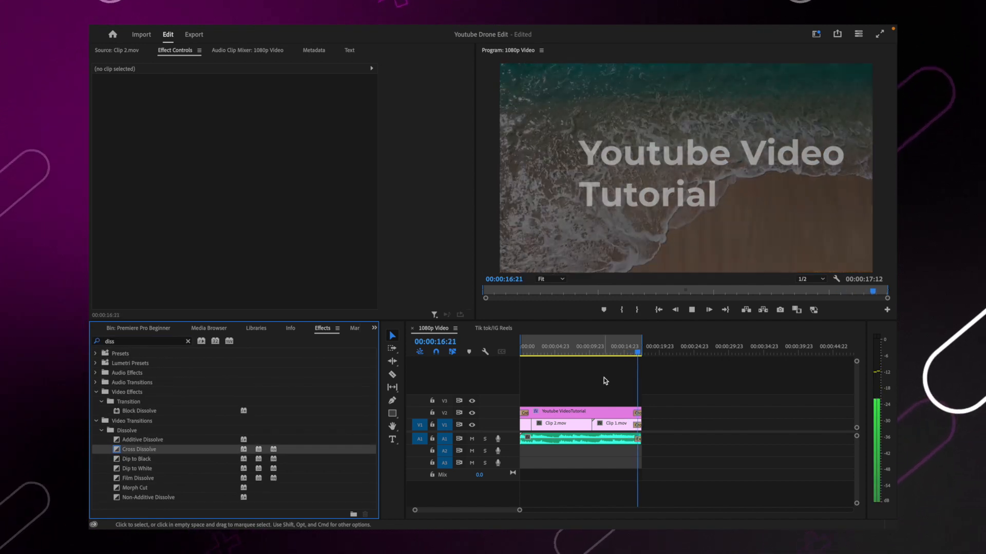
key(space)
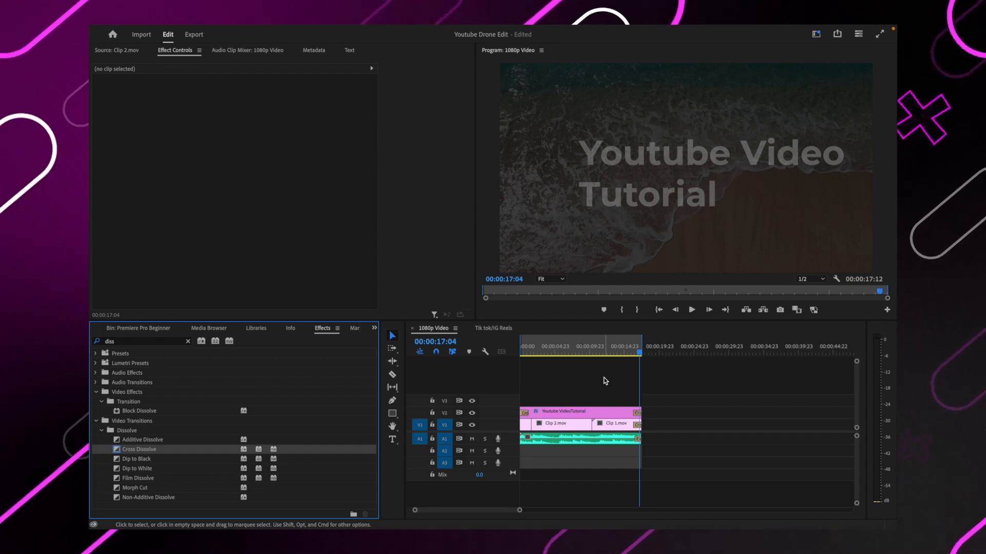
Step: Check the sequence from start to end and mark its Out point at 00:00:17:13
click(617, 354)
drag(618, 353, 521, 353)
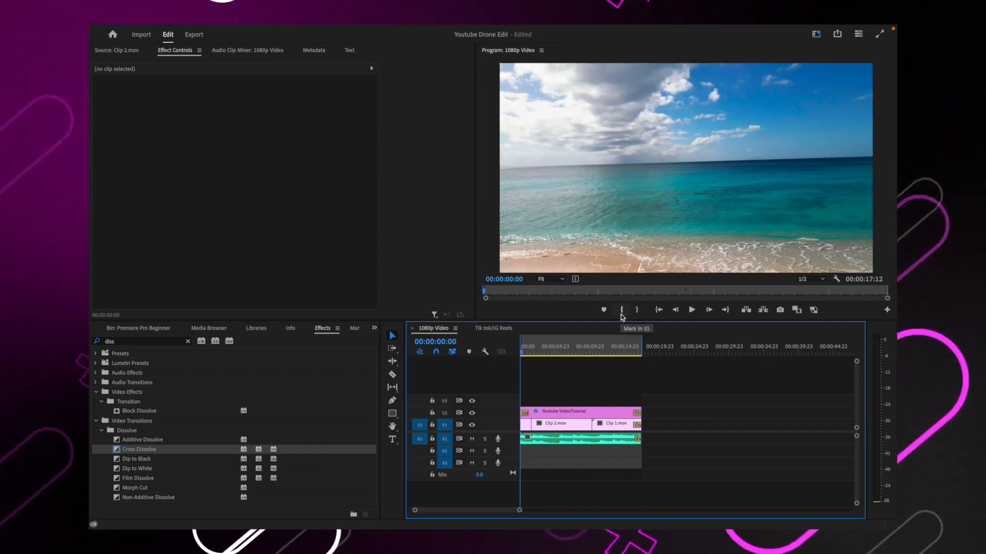
click(553, 353)
drag(583, 351, 646, 344)
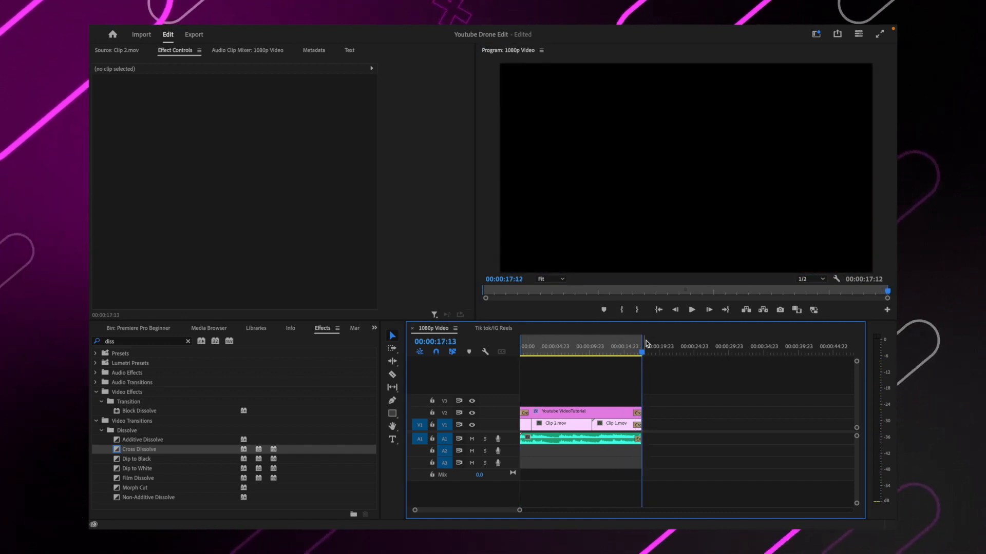
click(639, 311)
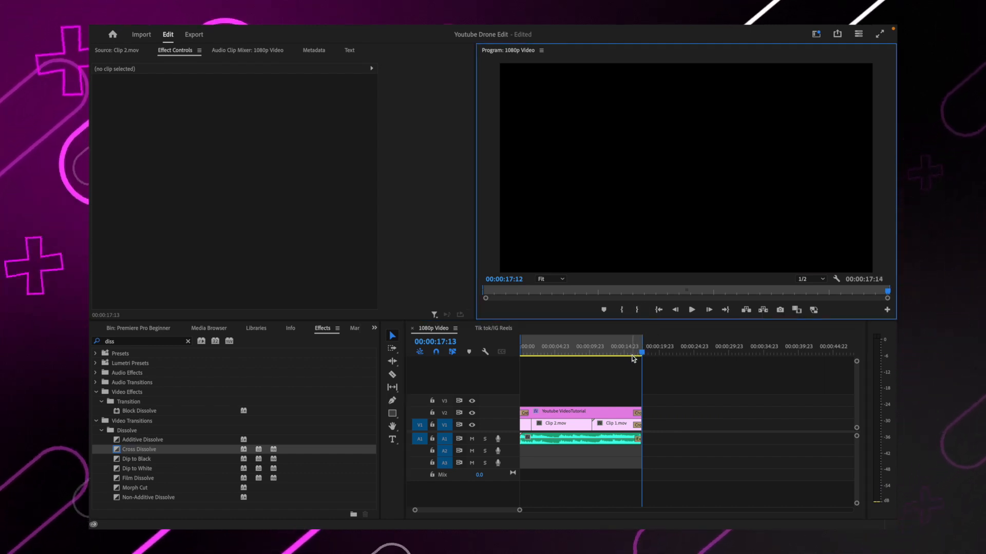
Step: Open the media export settings for the 1080p Video sequence and browse its save location to the Premiere Pro Beginner folder
click(172, 29)
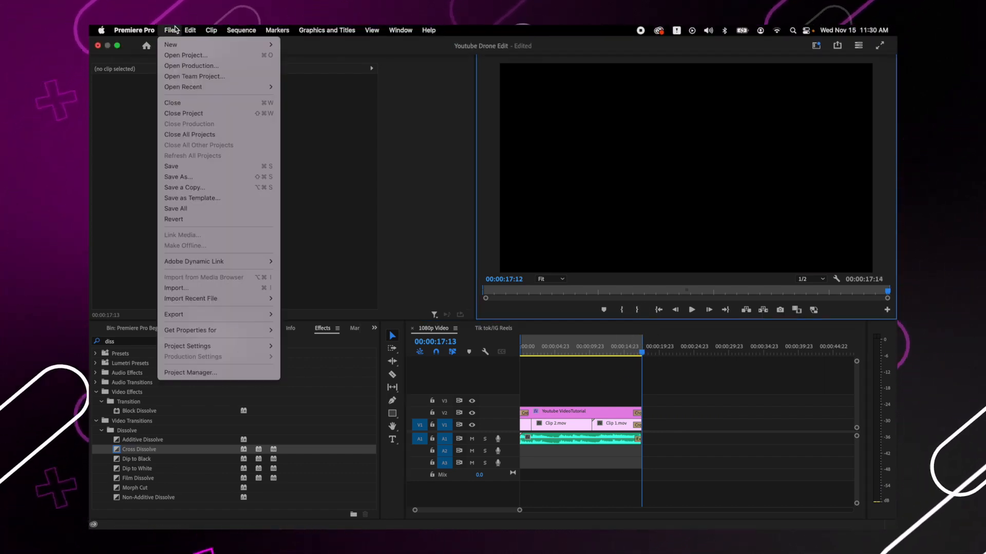
mouse_move(267, 314)
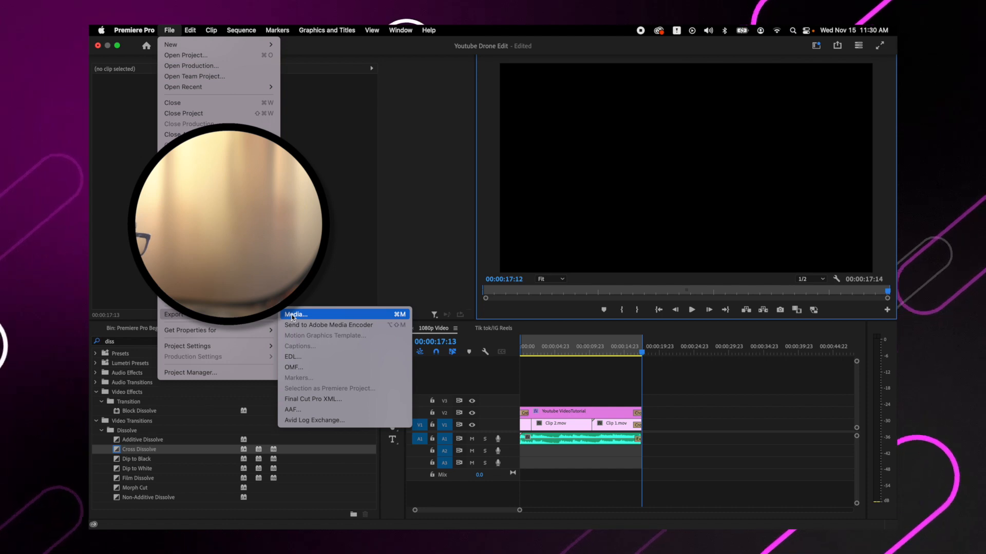
click(292, 316)
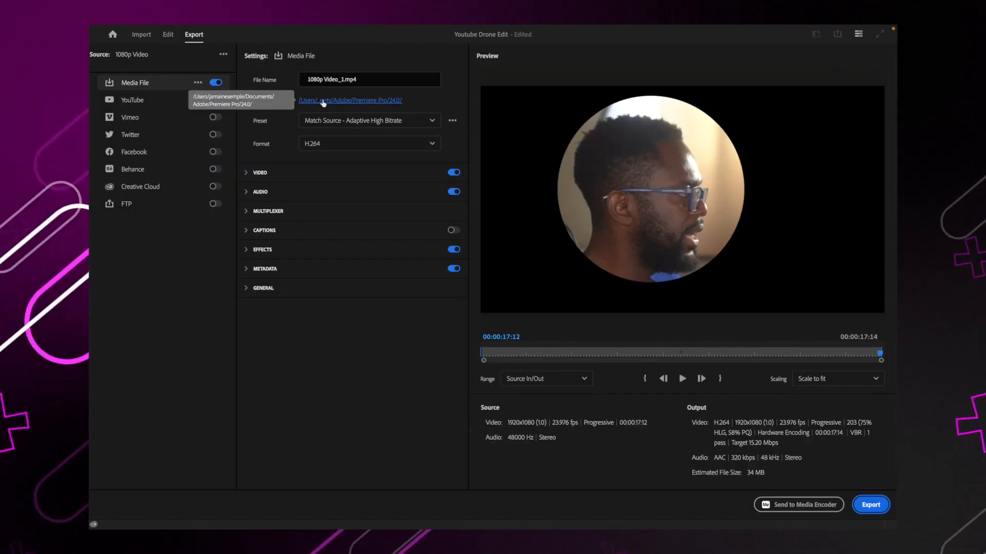
click(352, 101)
click(519, 194)
click(513, 191)
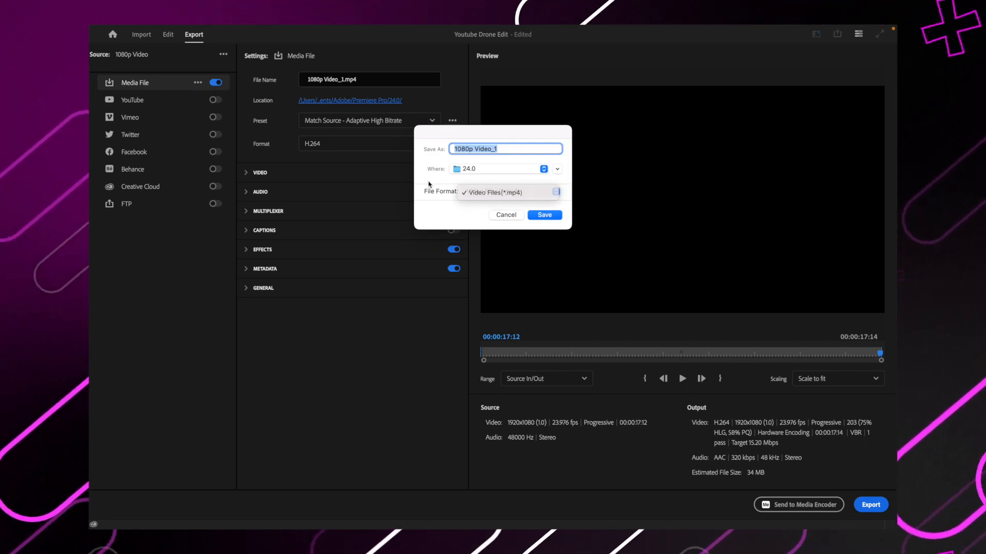
click(557, 170)
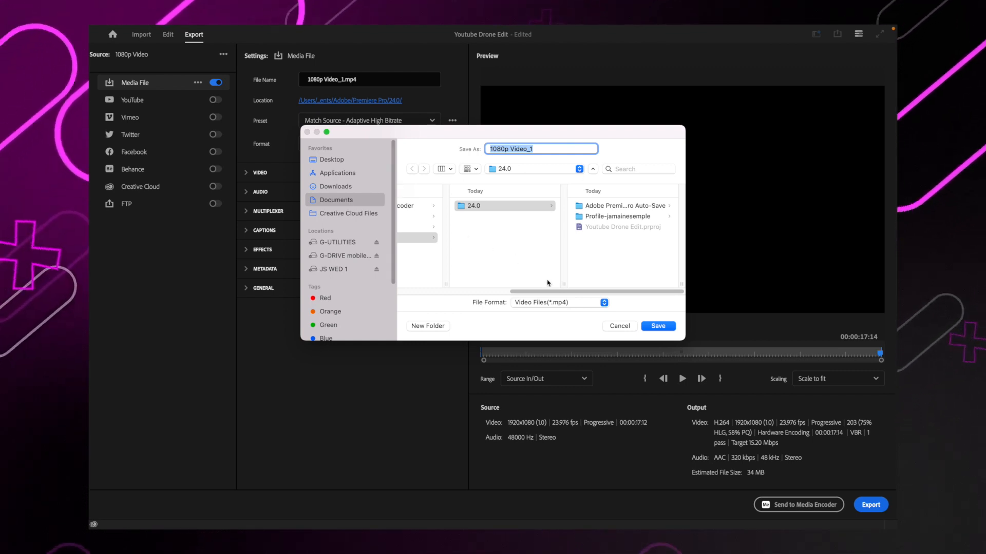
scroll(547, 283, left, 5)
click(449, 227)
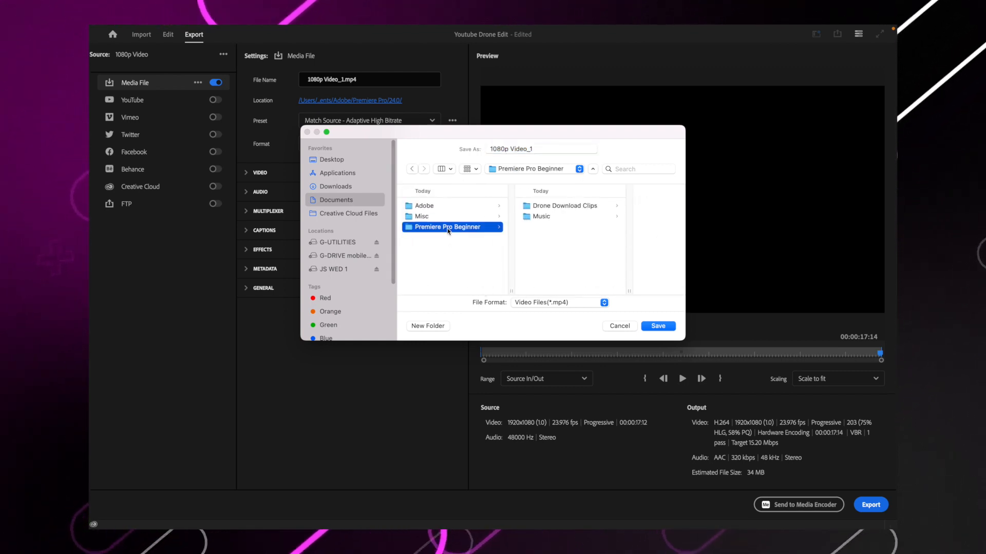
Step: Create a folder named Exports inside Premiere Pro Beginner and export the sequence into it as 1080p Video_1.mp4
click(427, 327)
text(Exports)
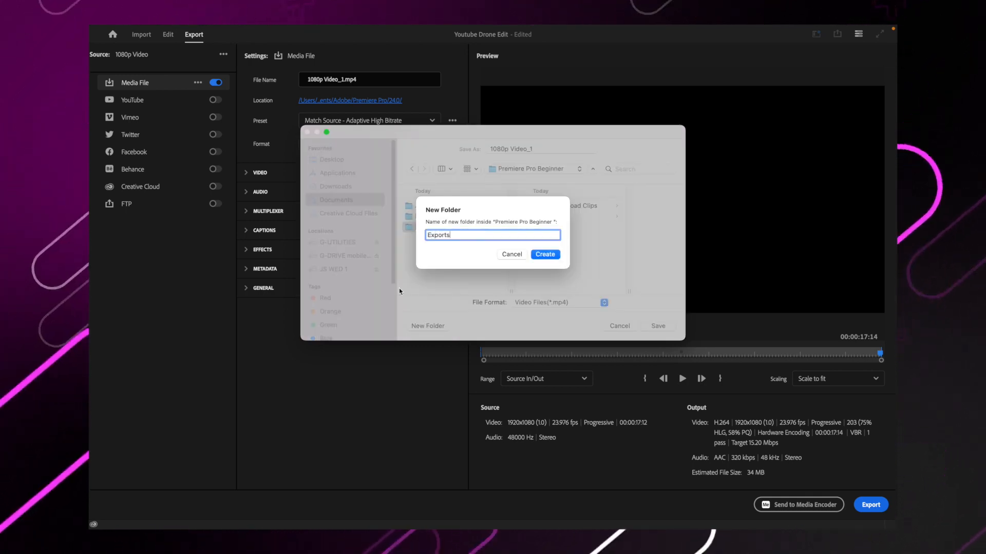
click(534, 256)
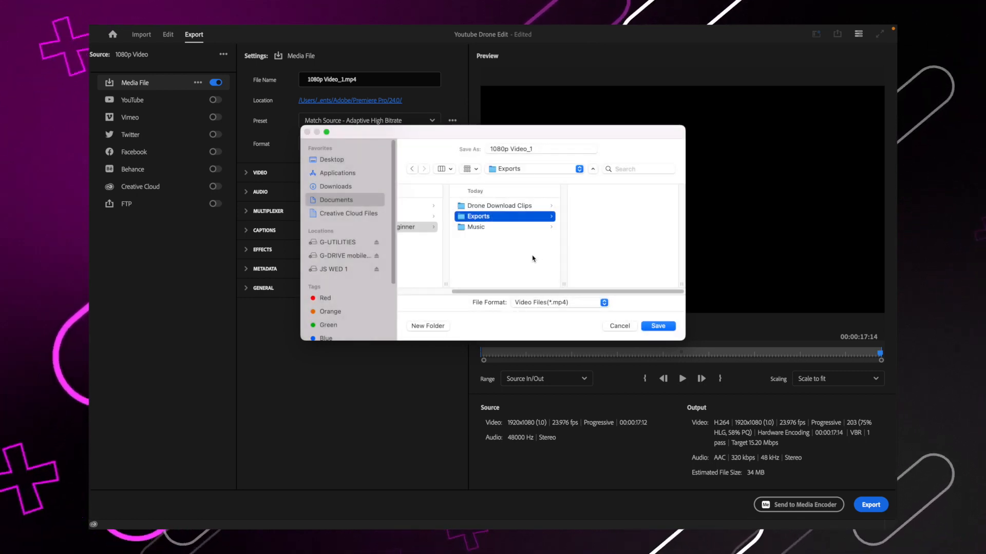
click(650, 330)
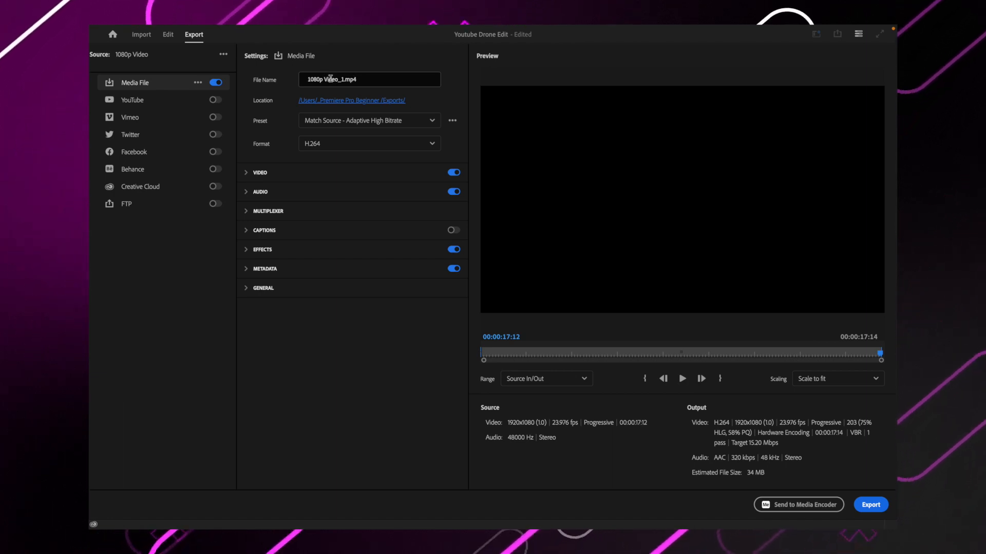
click(871, 505)
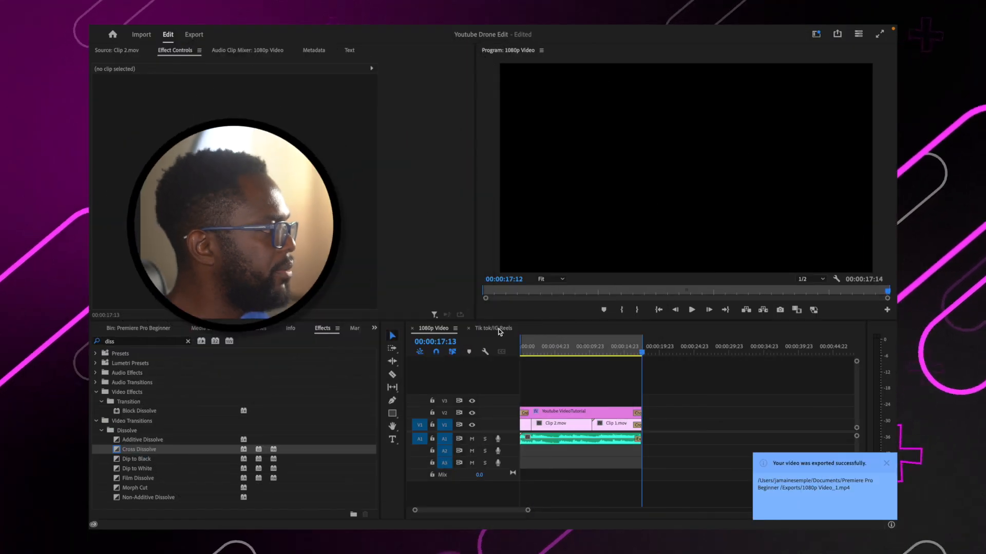
Step: In the Tik tok/IG Reels sequence, mark the In point at 00:00:00:00 and the Out point at 00:00:12:15
click(493, 328)
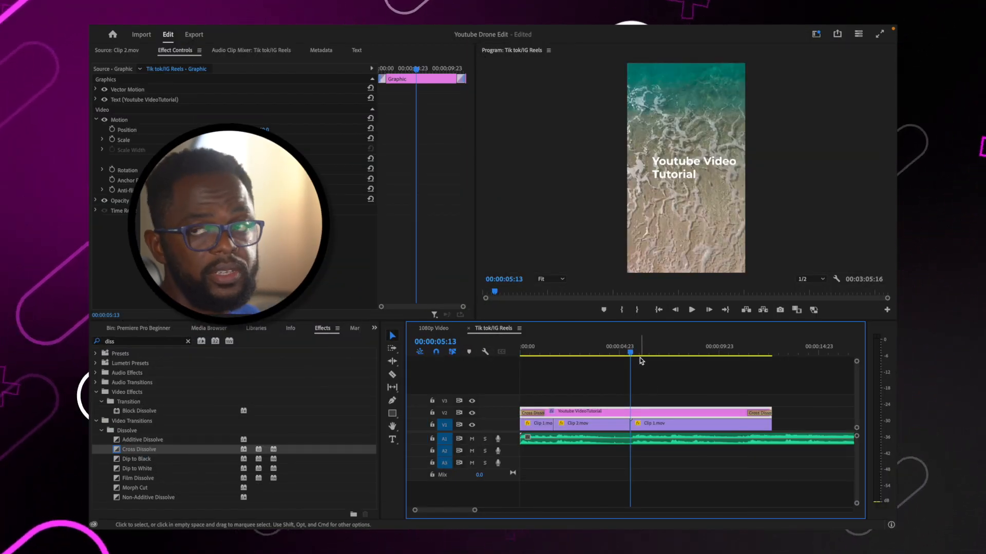
drag(643, 360, 520, 355)
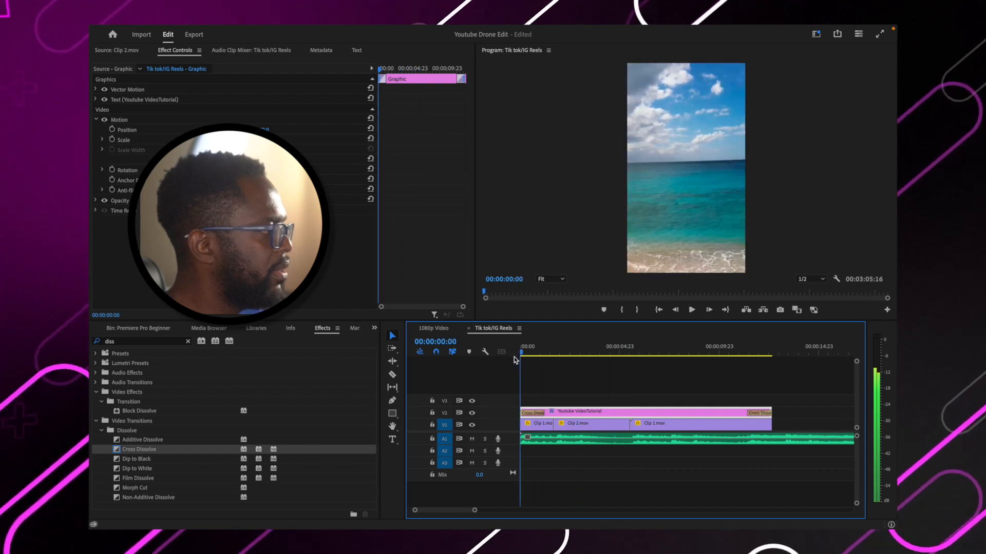
click(623, 310)
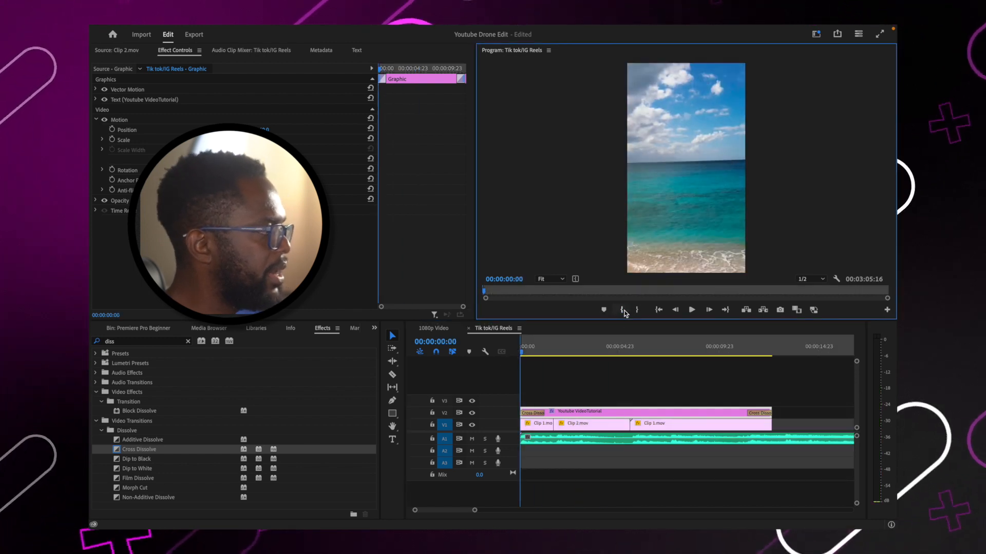
drag(529, 358, 773, 360)
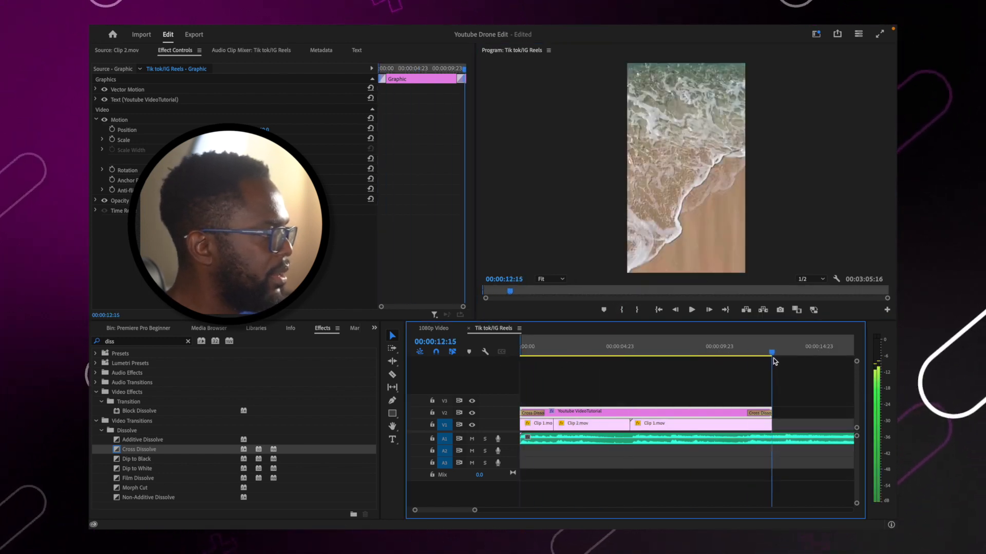
click(637, 310)
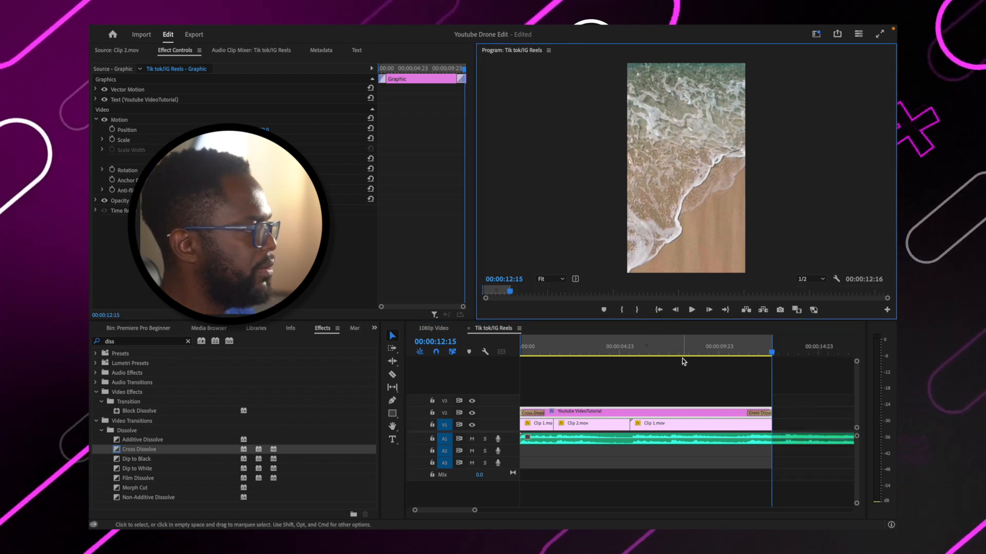
Step: Split the music on A1 at 00:00:12:15 with the Razor tool and delete the part after the cut
click(392, 376)
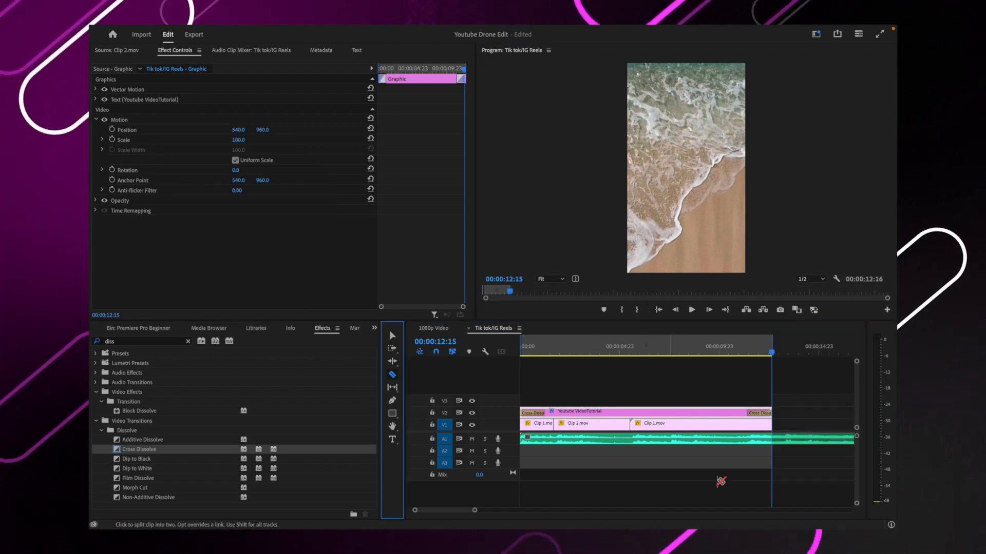
click(772, 441)
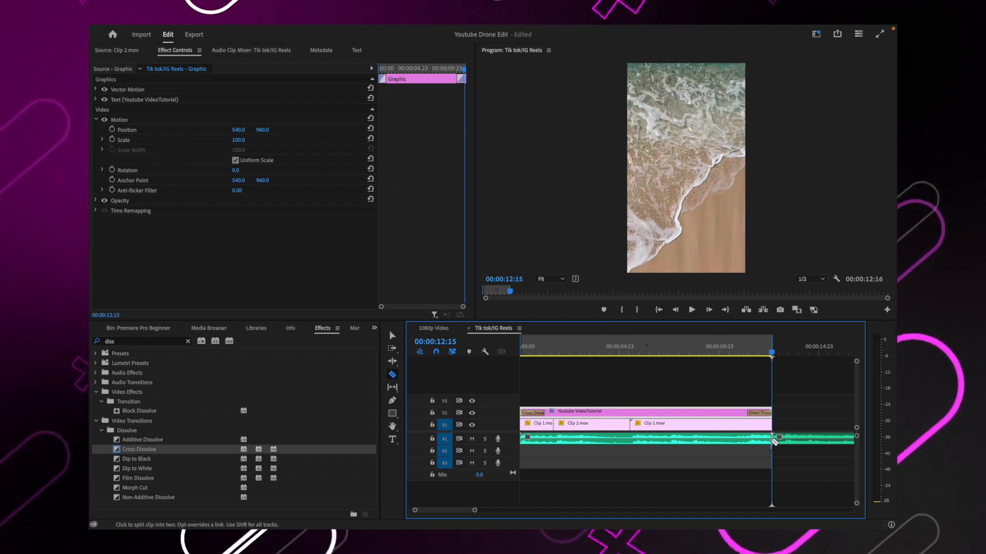
click(393, 335)
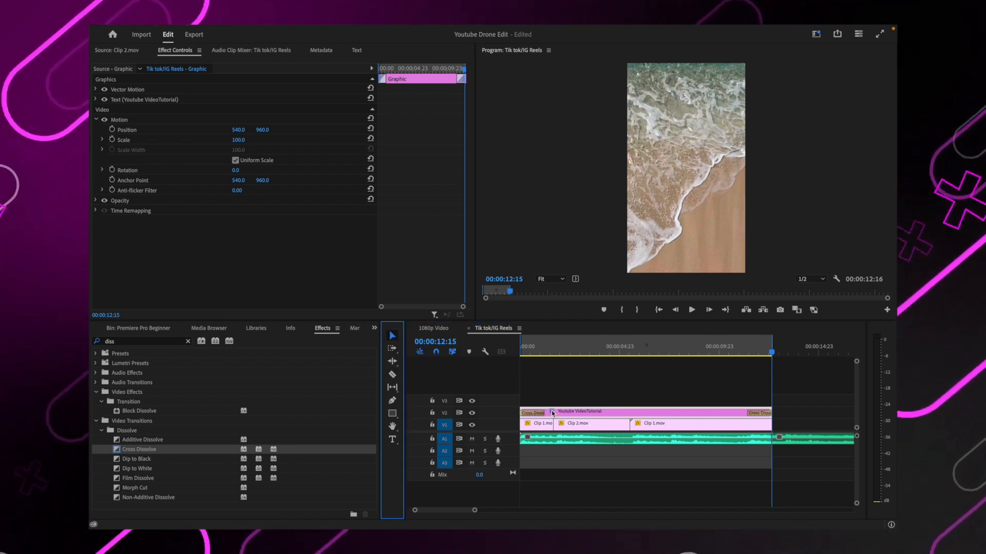
click(794, 446)
key(Delete)
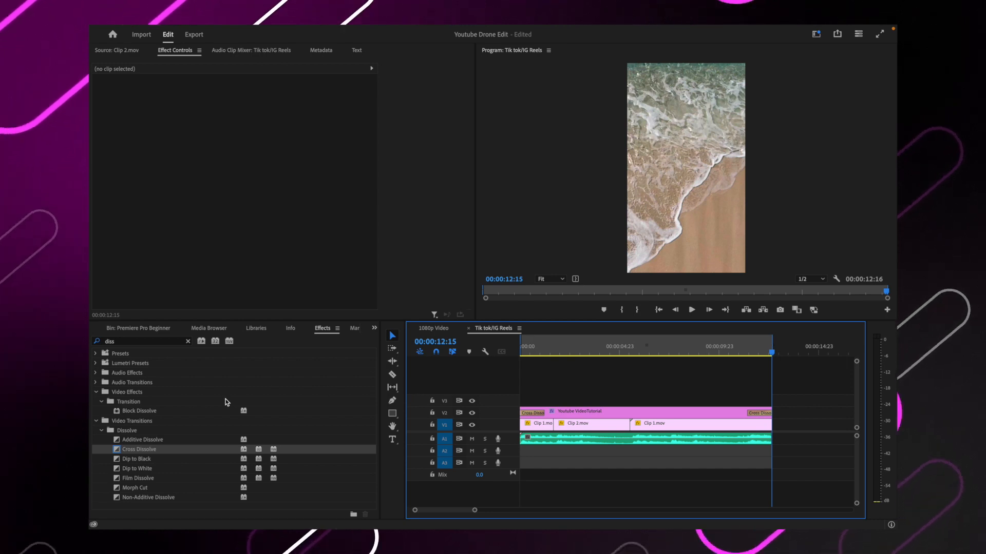
Step: Apply Cross Dissolve to the end of the last Clip 1.mov on V1 and Exponential Fade to the end of the music
drag(122, 449, 532, 414)
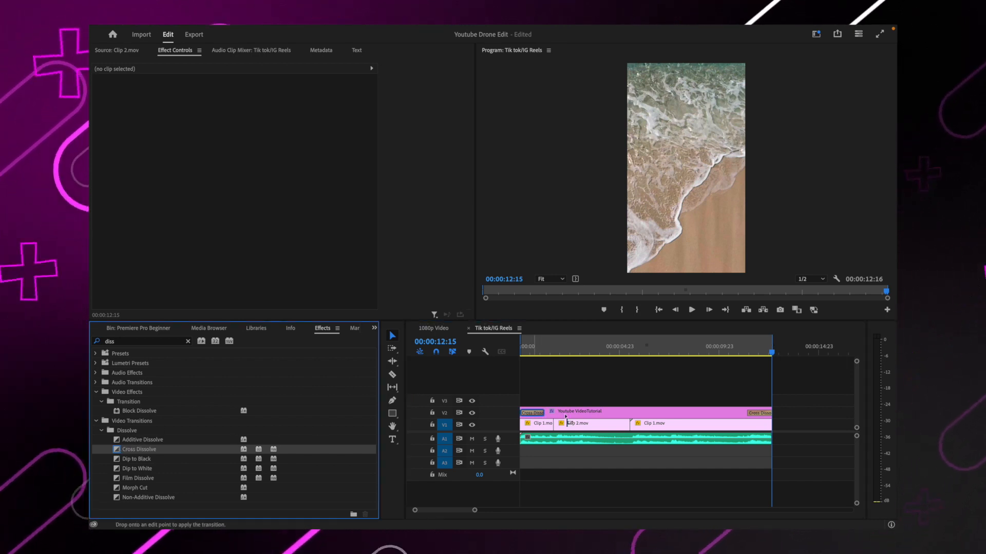
drag(774, 432, 774, 430)
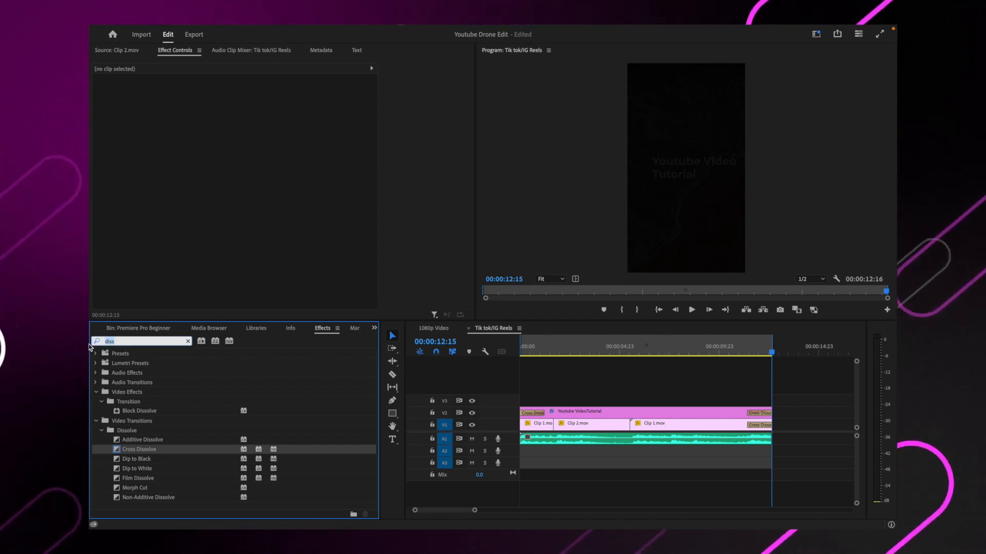
text(fade)
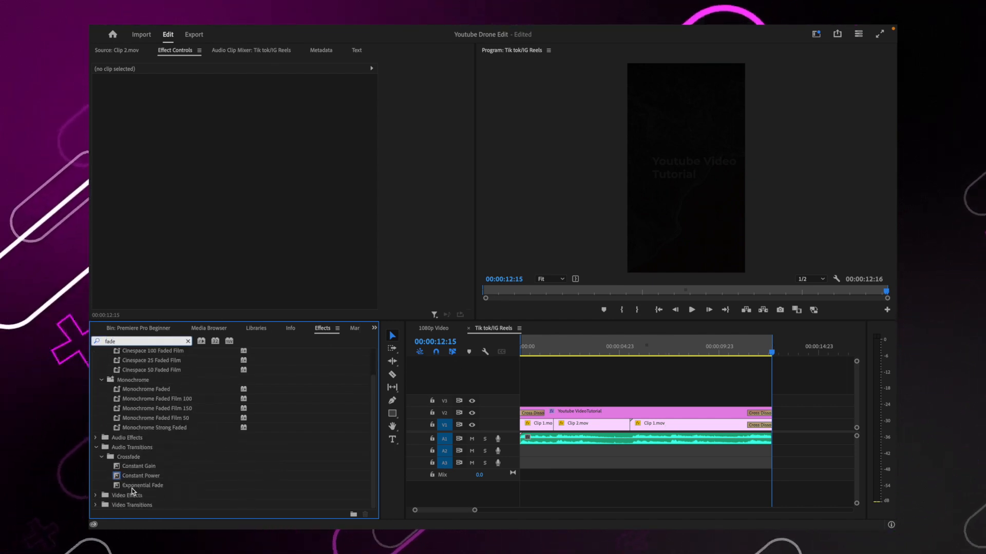
click(116, 488)
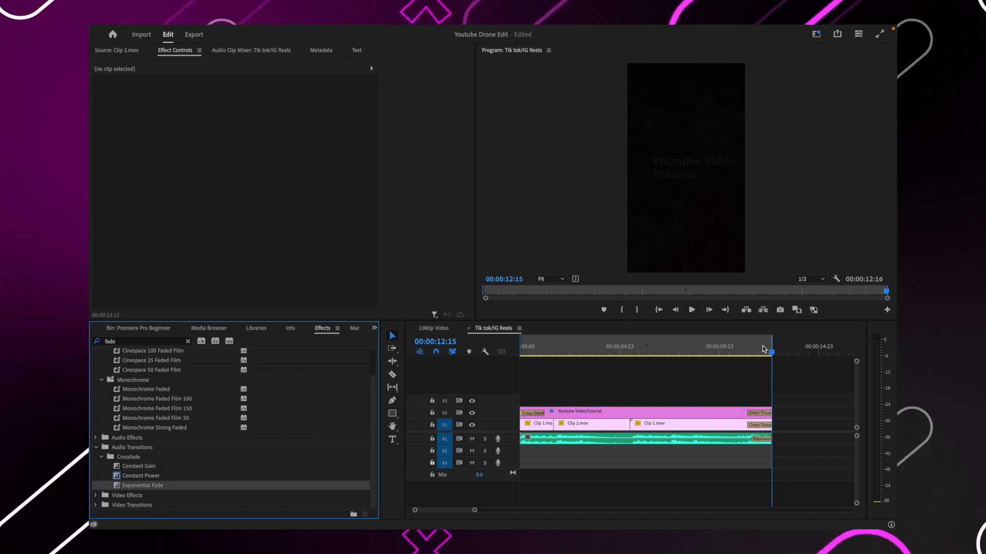
Step: Play the ending of the Tik tok/IG Reels sequence to check the fades, finishing at 00:00:12:15
click(725, 354)
key(space)
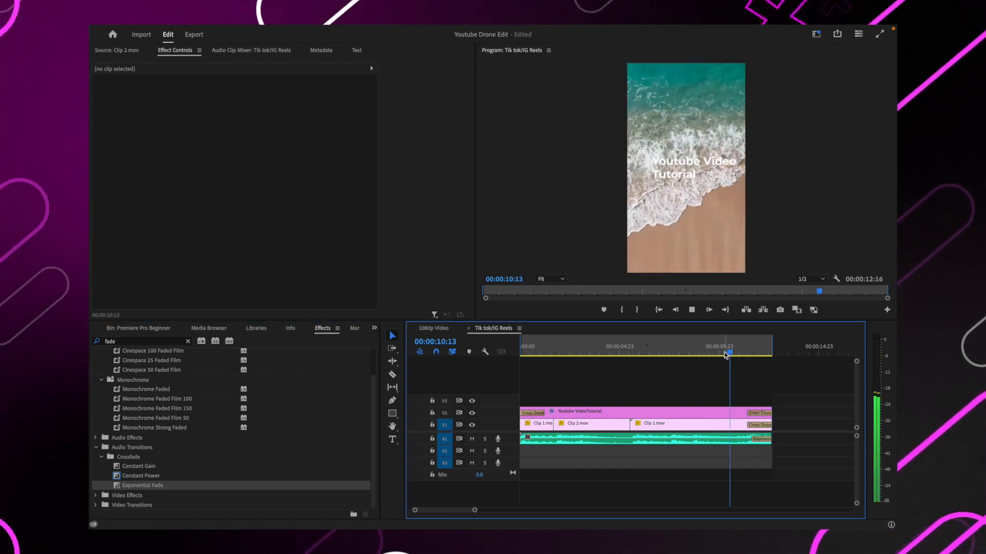
drag(767, 354, 774, 354)
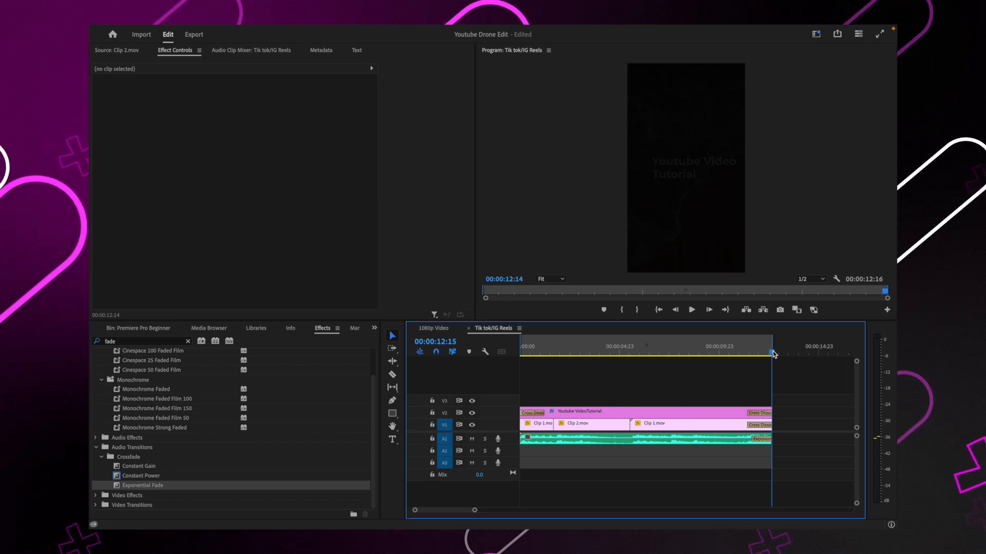
Step: Export the Tik tok/IG Reels sequence as Tik tok-IG Reels.mp4 in H.264 to the Exports folder
click(170, 30)
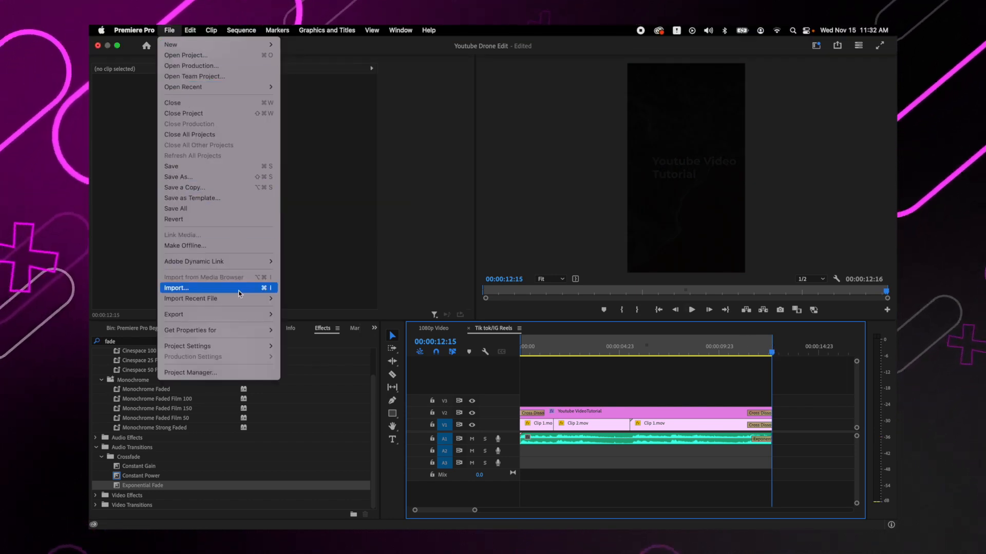
mouse_move(241, 310)
click(312, 317)
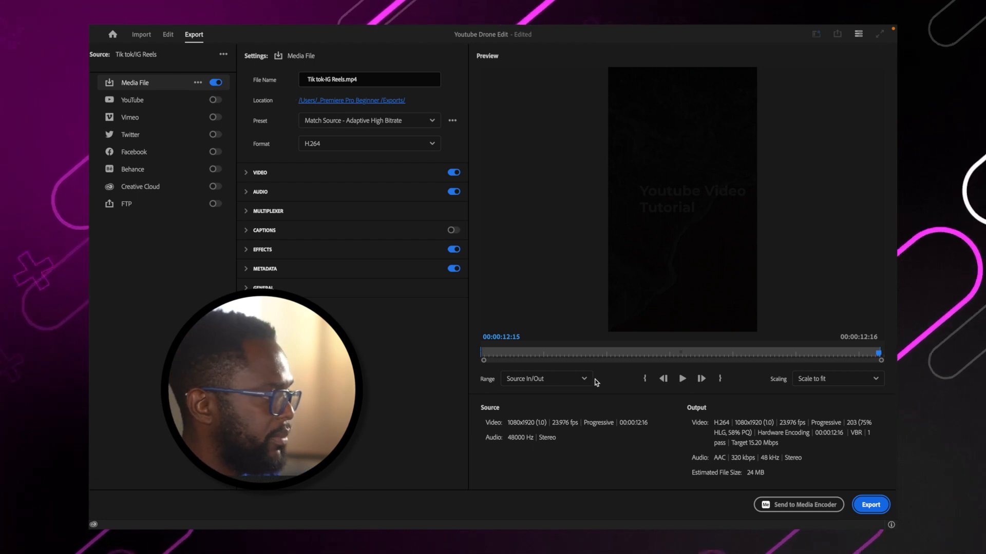
click(871, 506)
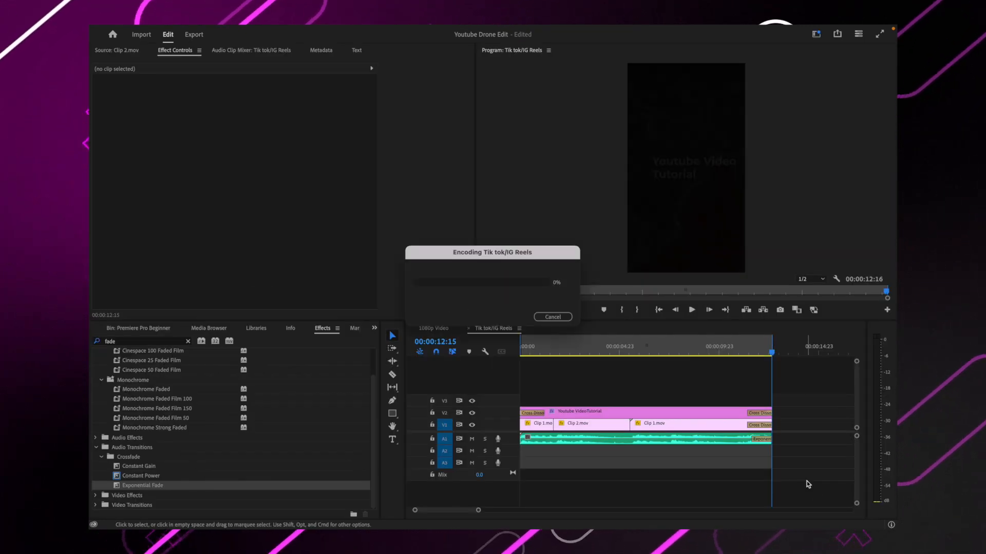